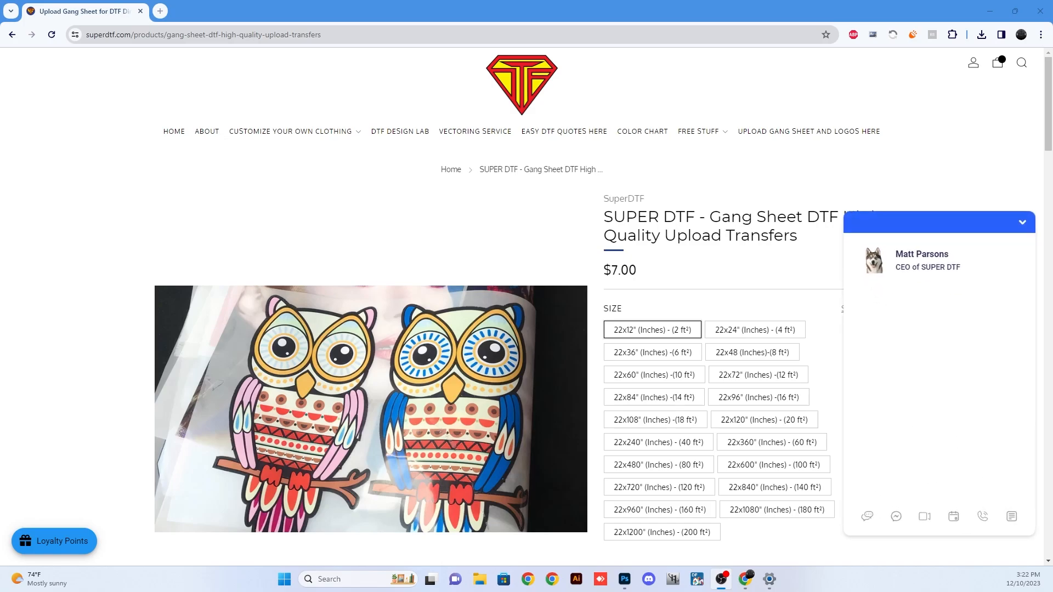
# Dismiss the chat widget and compare prices of gang sheet sizes such as 22x60" and 22x84".
pyautogui.click(1023, 223)
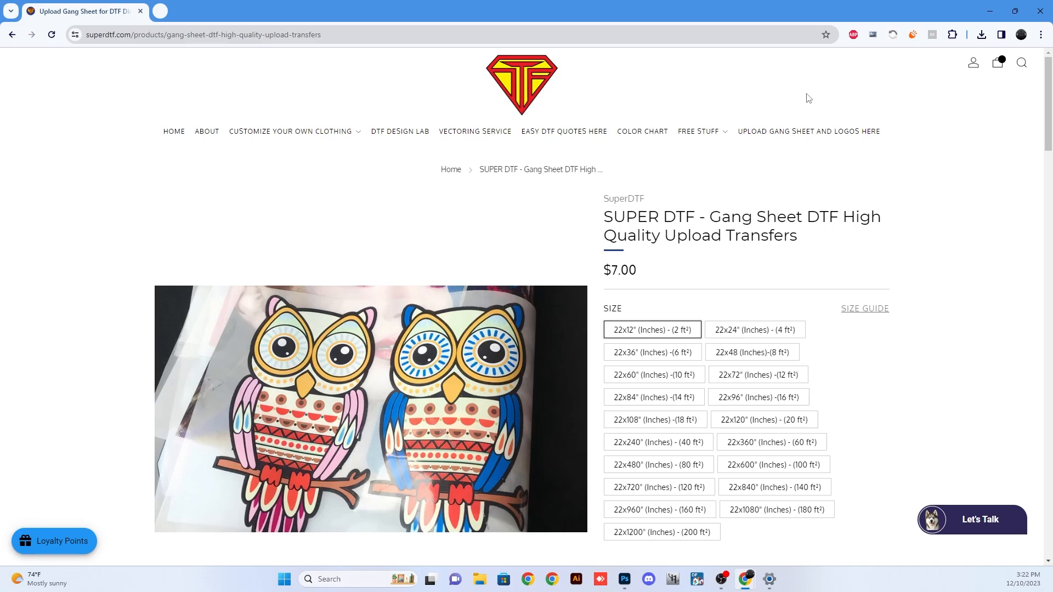
pyautogui.click(654, 378)
pyautogui.click(661, 330)
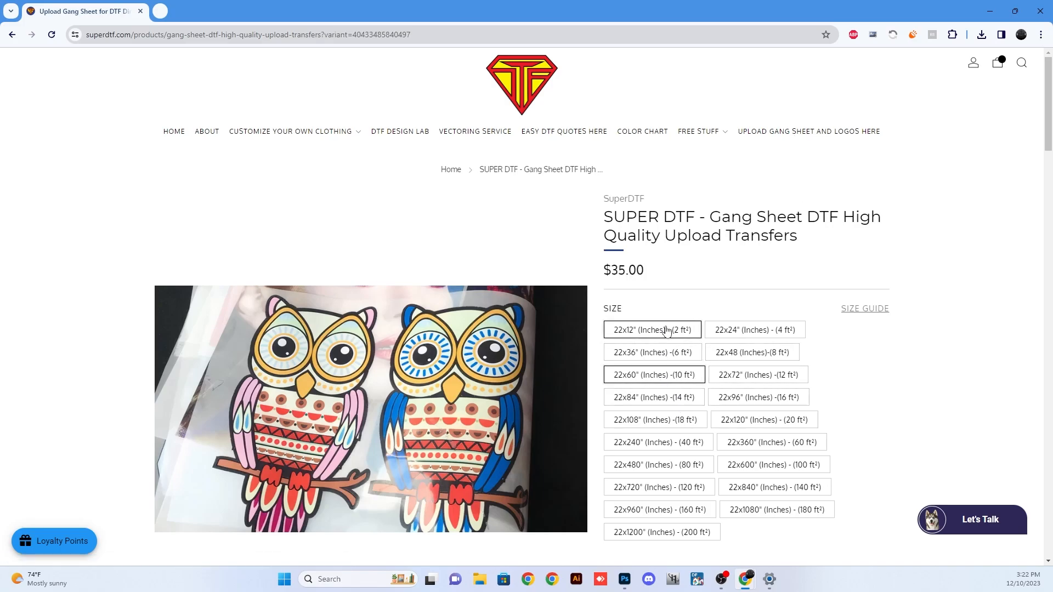
pyautogui.click(661, 353)
pyautogui.click(661, 378)
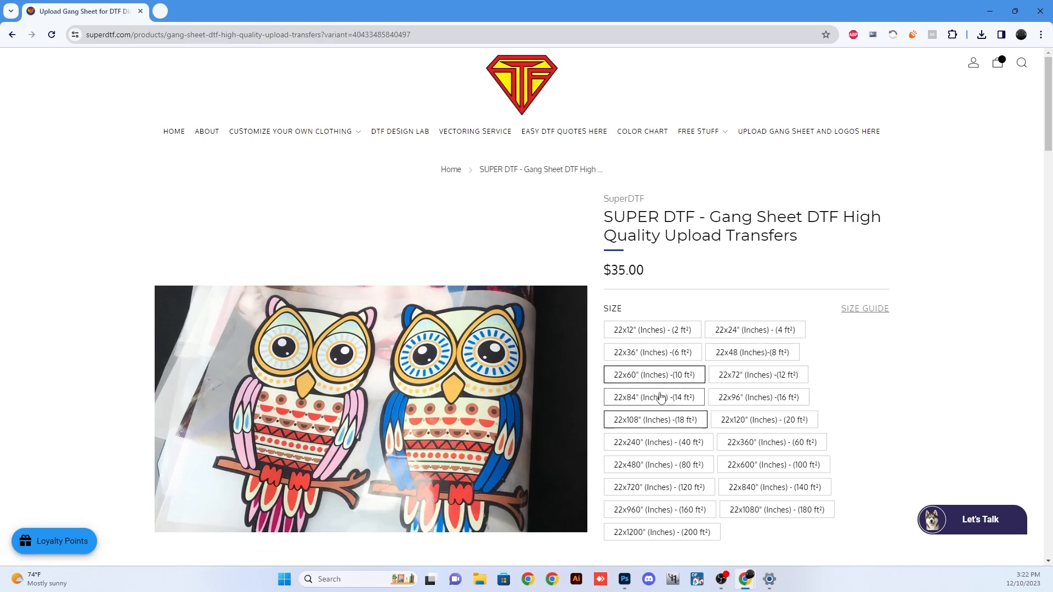
pyautogui.click(658, 398)
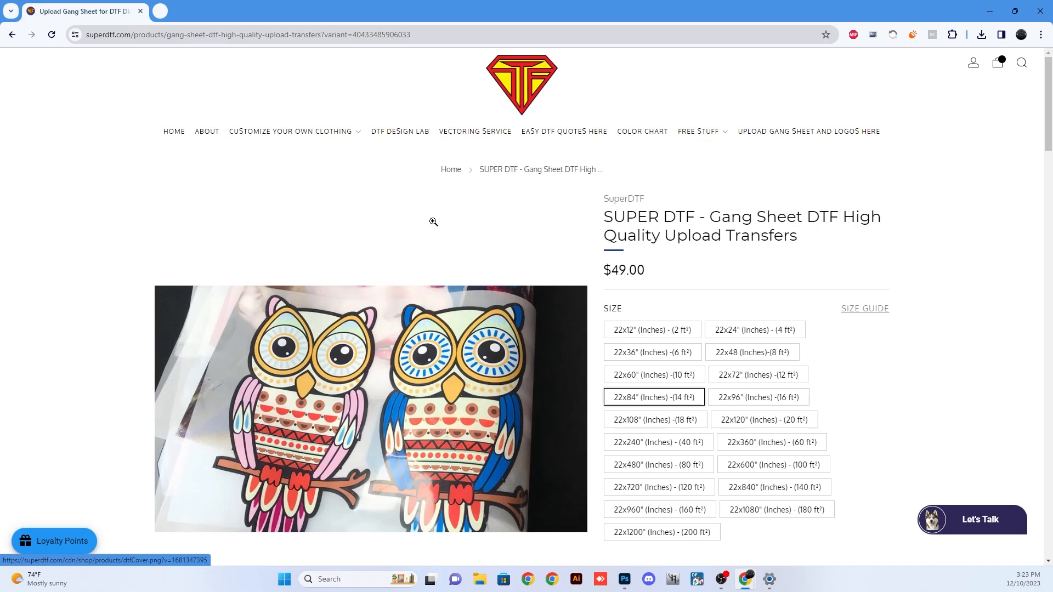
# Reload the gang sheet upload product page and compare prices of the 22x48", 22x12" and 22x1200" sizes.
pyautogui.click(796, 137)
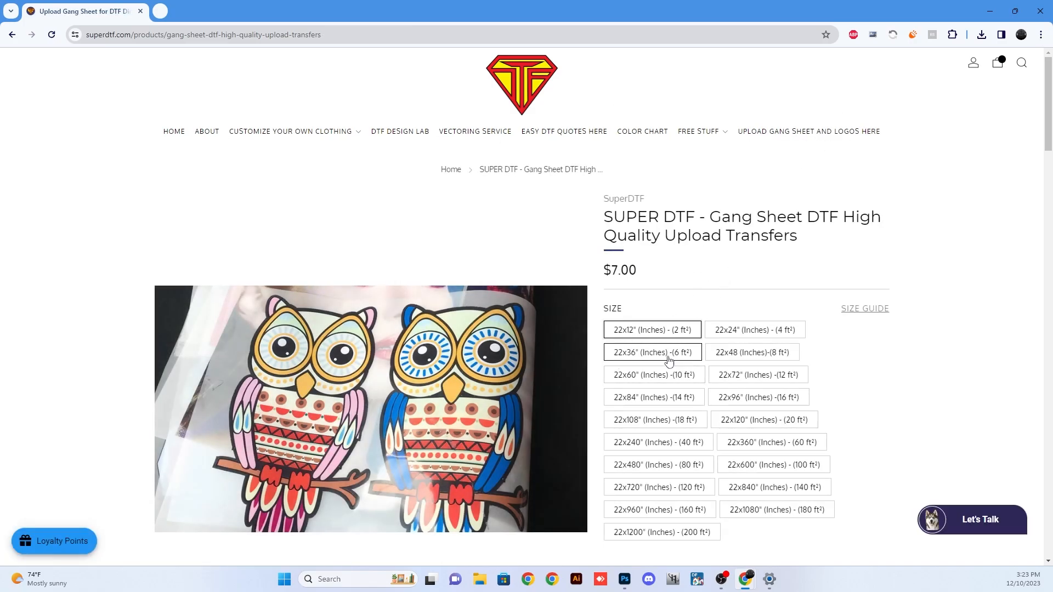
pyautogui.click(676, 355)
pyautogui.click(738, 354)
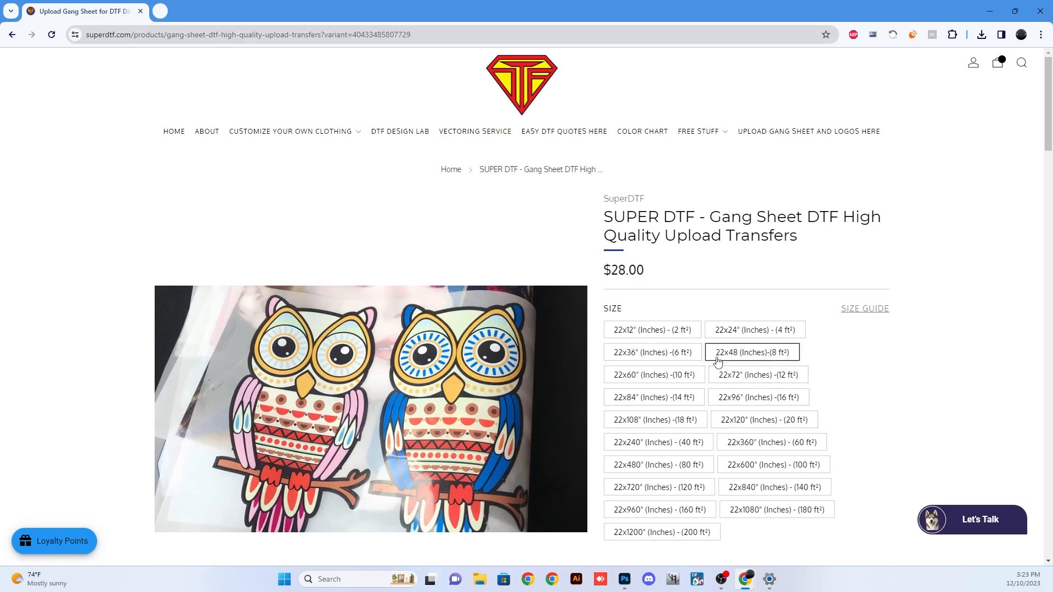
pyautogui.click(652, 331)
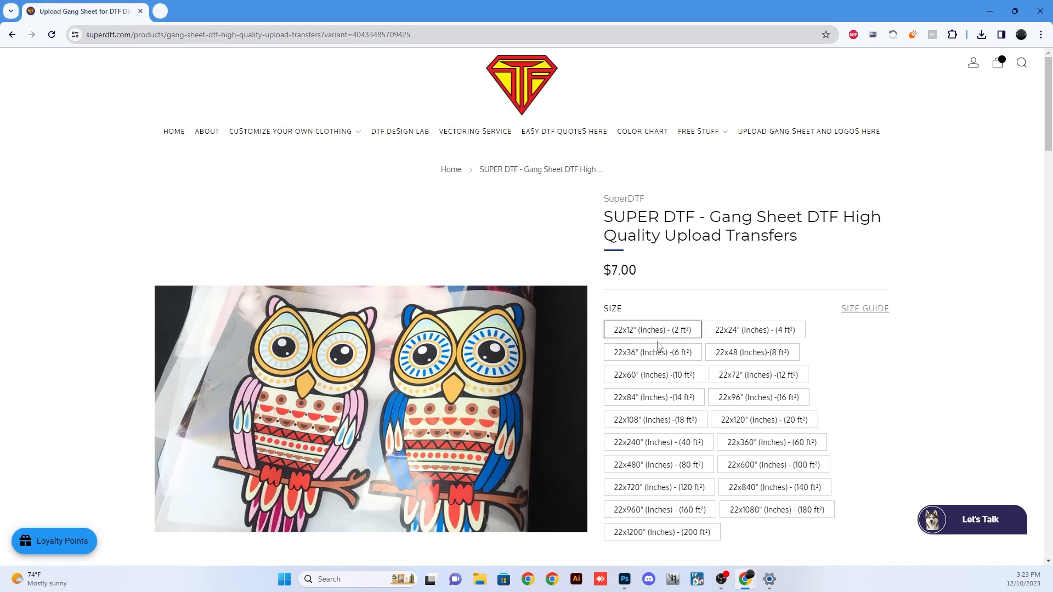
pyautogui.click(677, 534)
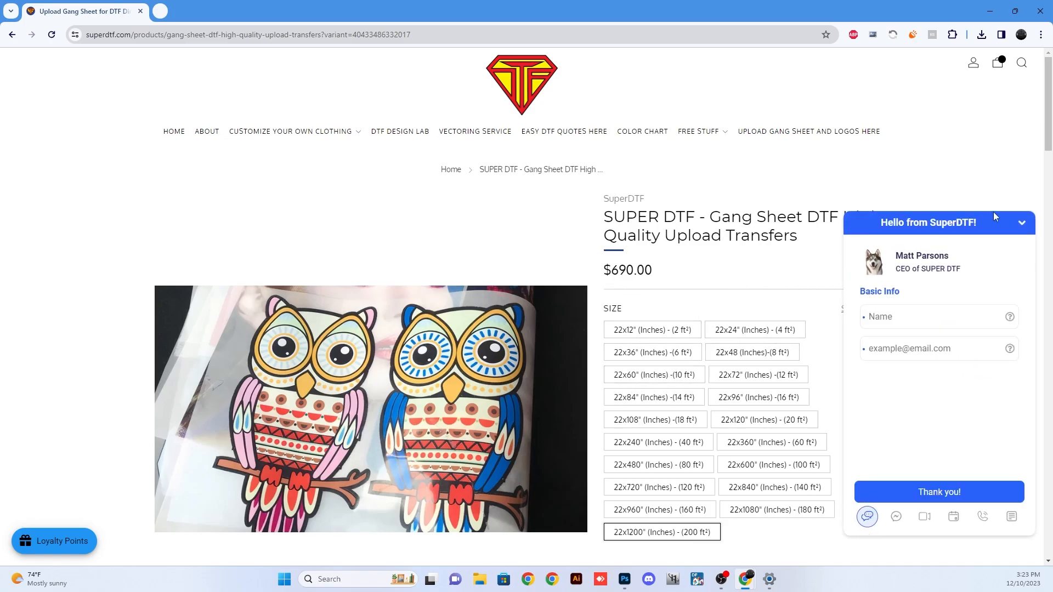
# Dismiss the reopened chat widget and choose the 22x60" (10 ft²) gang sheet size.
pyautogui.click(1022, 225)
pyautogui.click(654, 375)
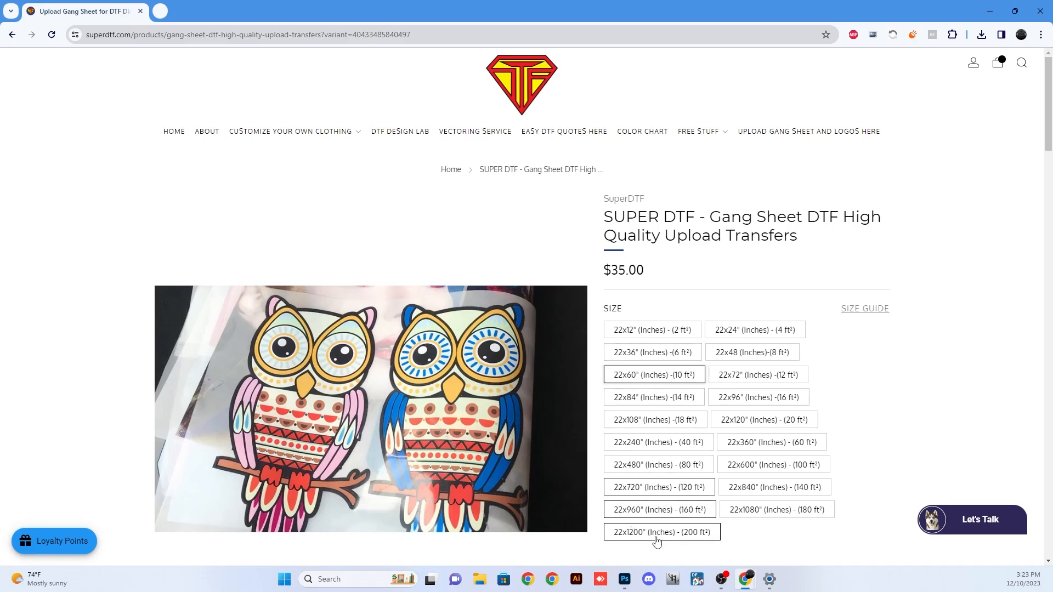
# Switch to Photoshop and set up a new document 22 inches wide and 60 inches high.
pyautogui.click(625, 579)
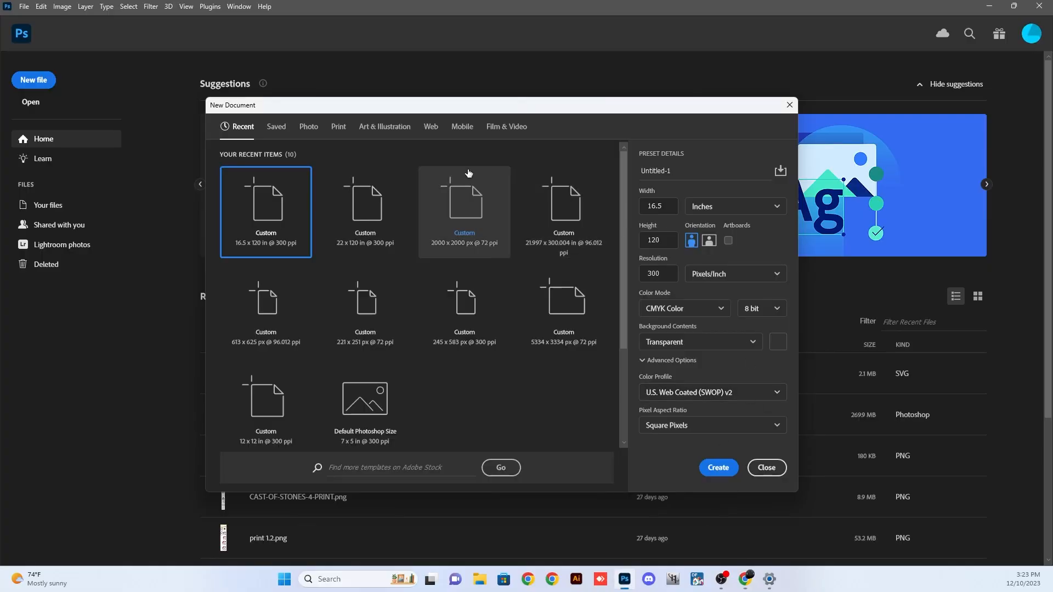
pyautogui.click(790, 105)
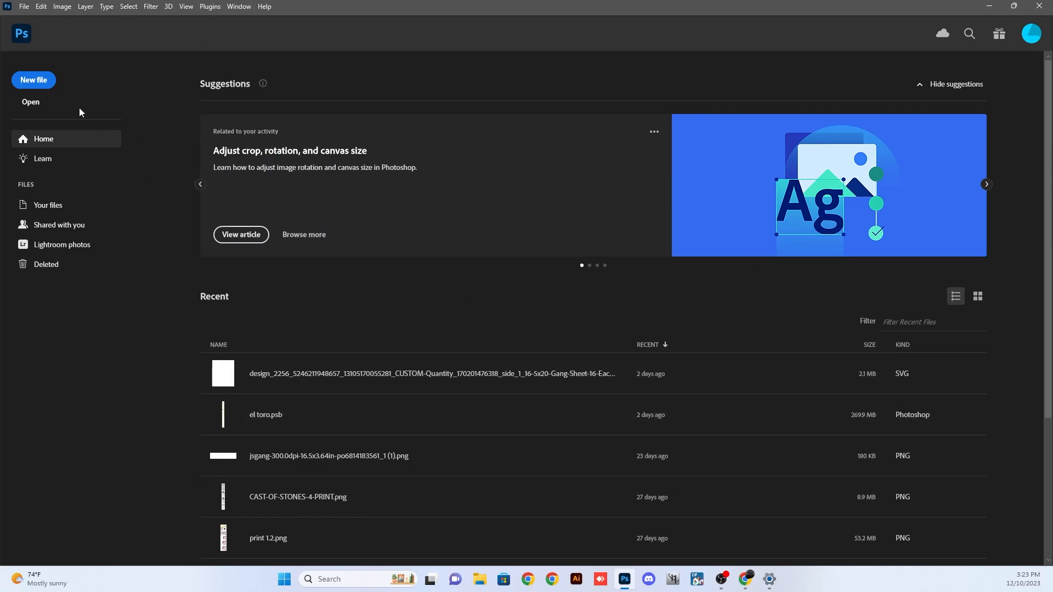
pyautogui.click(42, 88)
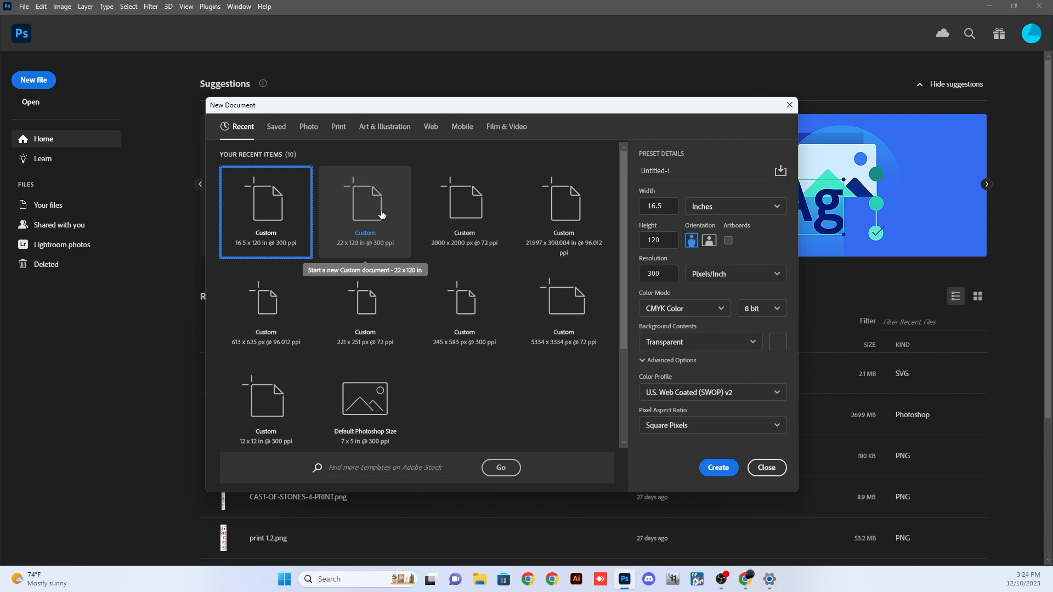
pyautogui.click(668, 207)
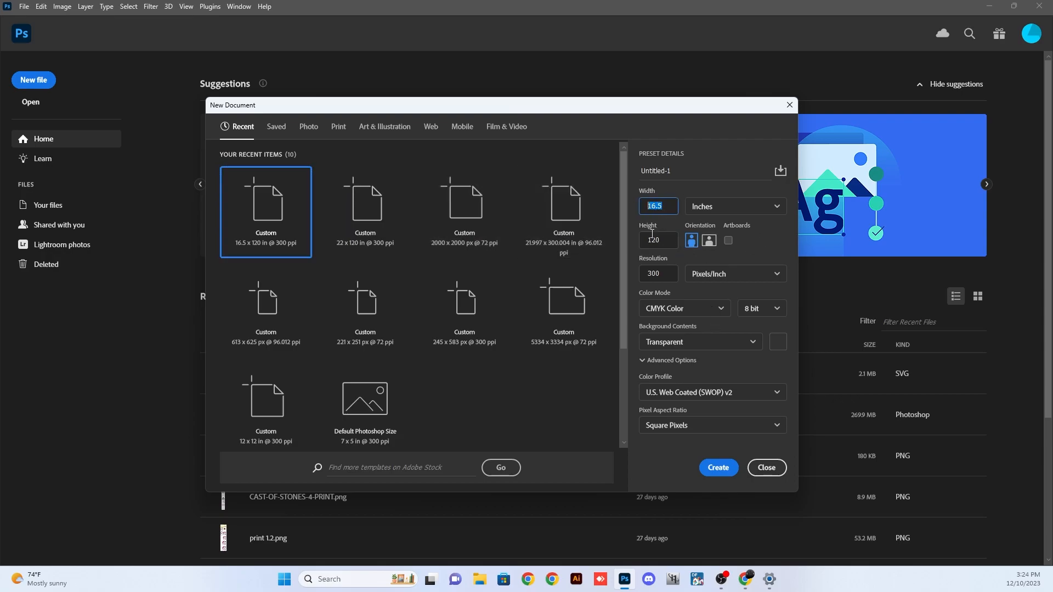
pyautogui.write('22')
pyautogui.click(665, 241)
pyautogui.click(771, 239)
# Create the document with a resolution of 300 pixels/inch, CMYK Color mode and Transparent background contents.
pyautogui.doubleClick(665, 270)
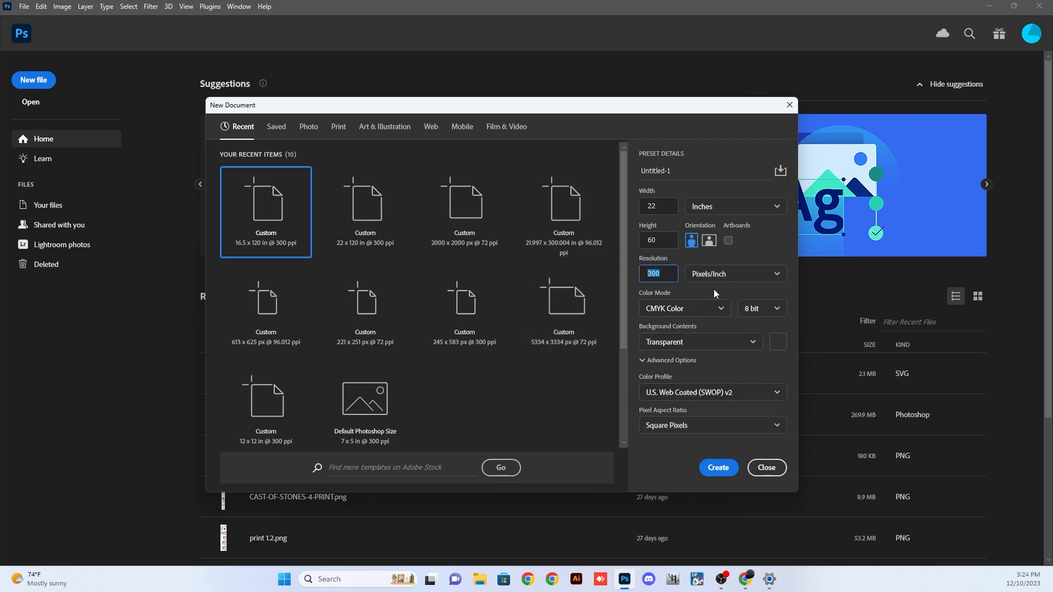
pyautogui.click(675, 311)
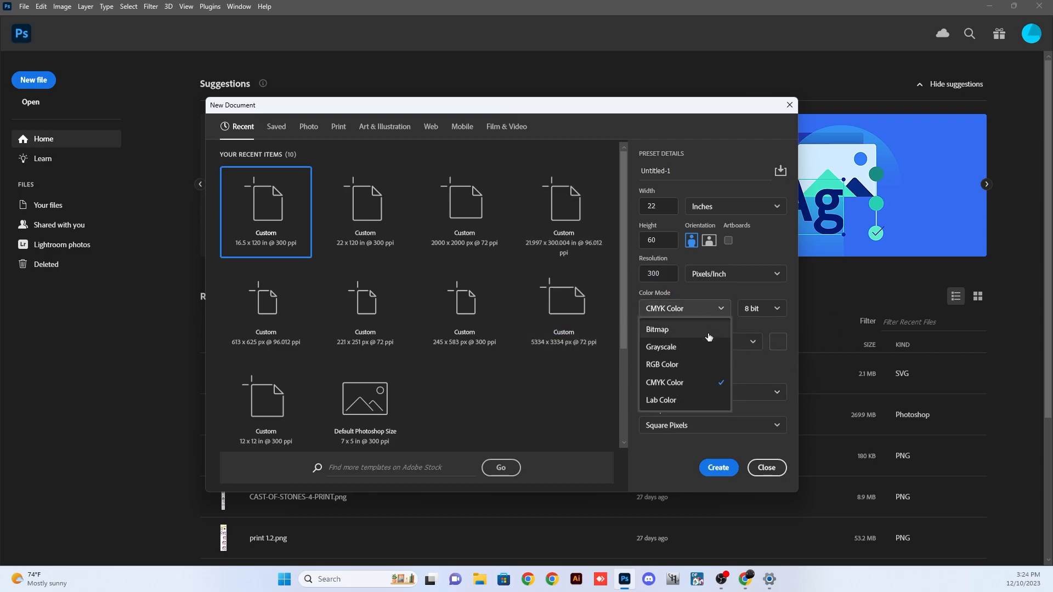
pyautogui.click(711, 297)
pyautogui.click(704, 344)
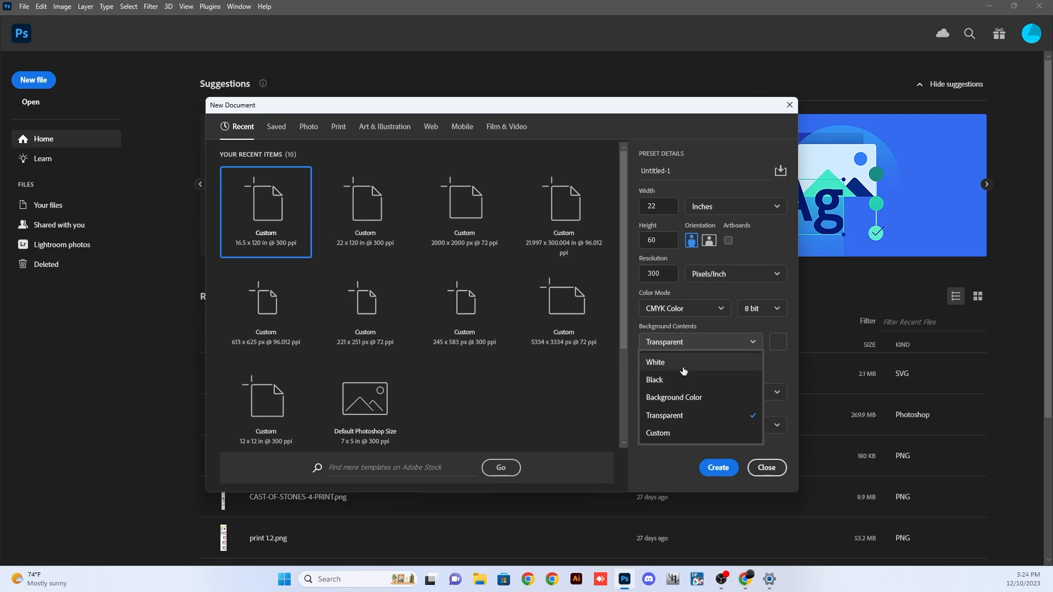
pyautogui.click(708, 417)
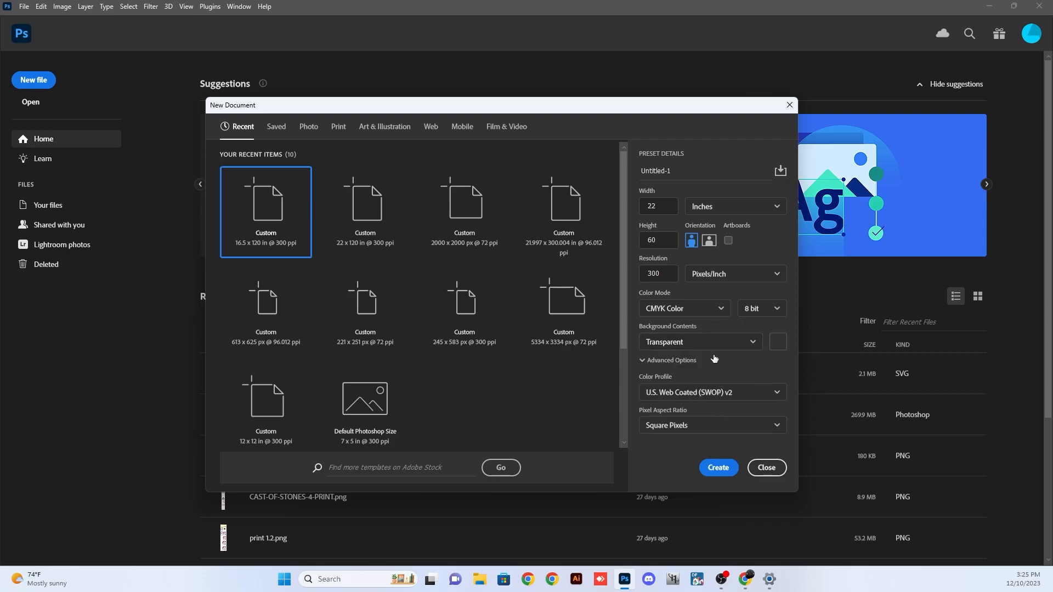
pyautogui.click(719, 467)
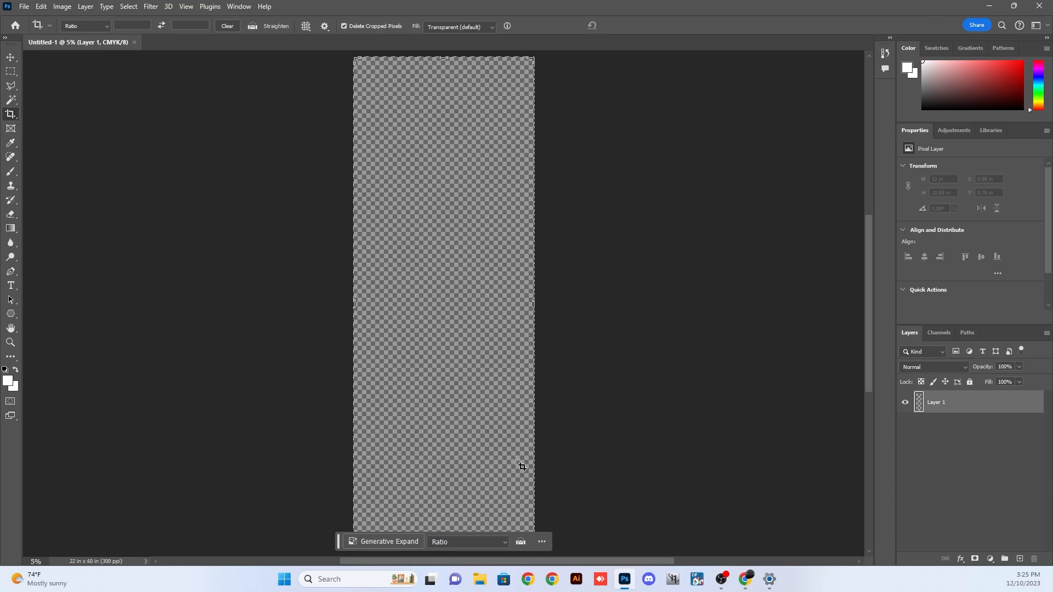
# Switch to File Explorer and open the Halftones folder inside the SUPERDTF folder.
pyautogui.click(480, 580)
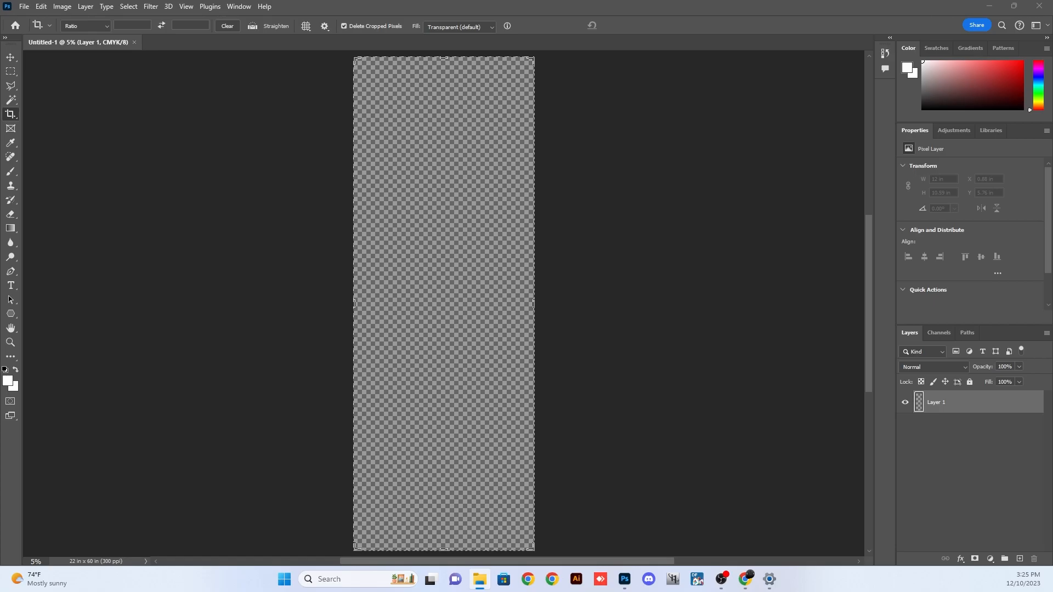
pyautogui.hotkey('alt', 'Tab')
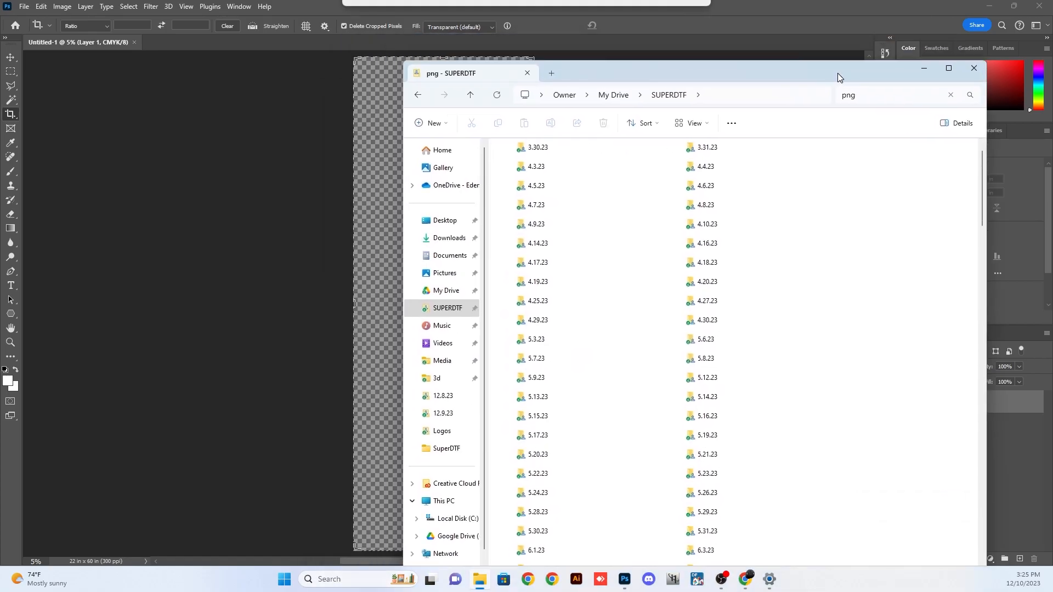
pyautogui.scroll(-15, 608, 327)
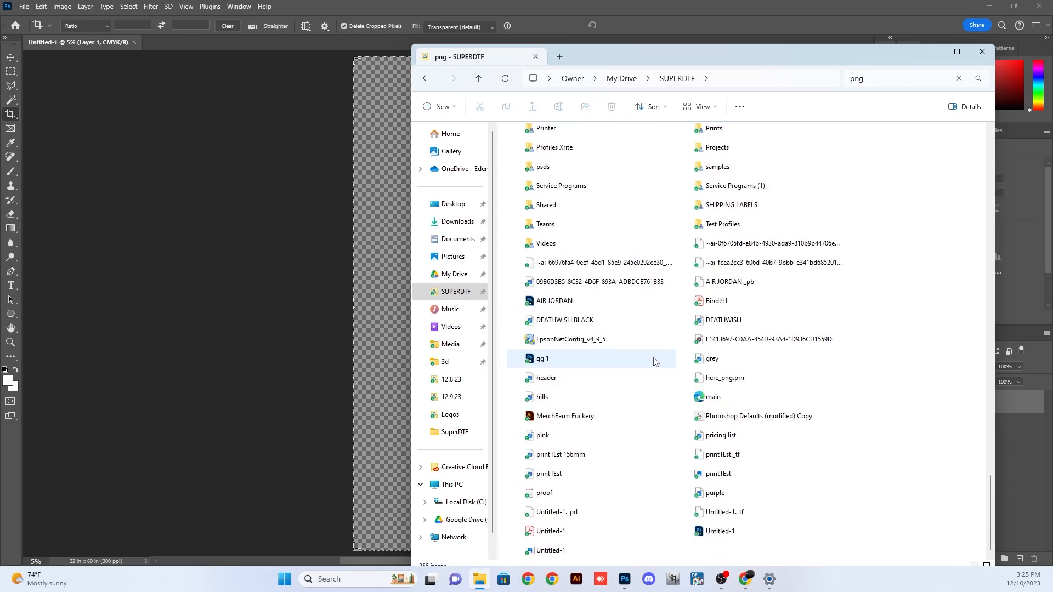
pyautogui.scroll(4, 702, 206)
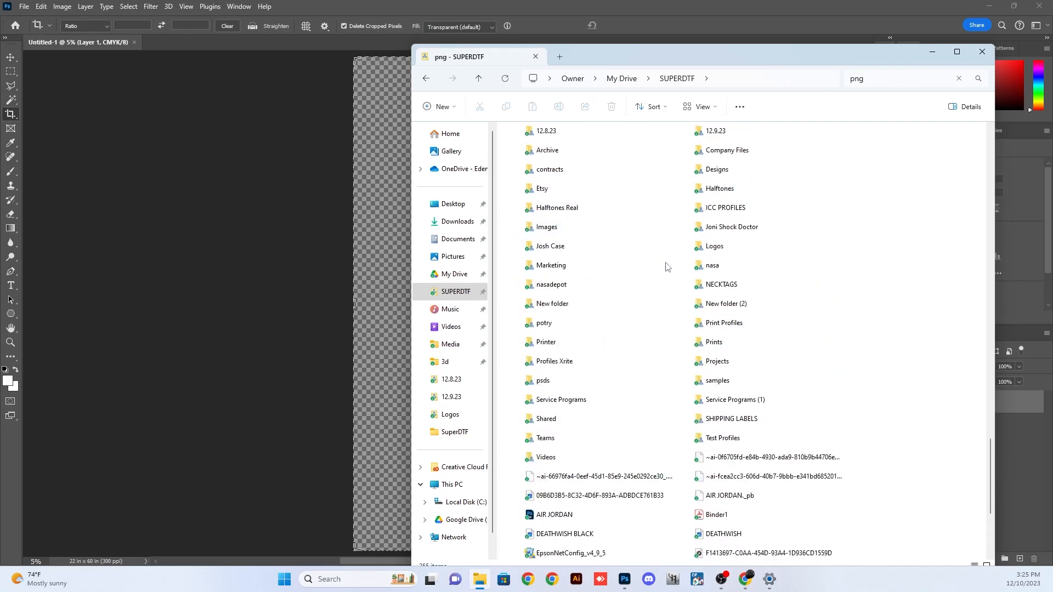
pyautogui.doubleClick(753, 189)
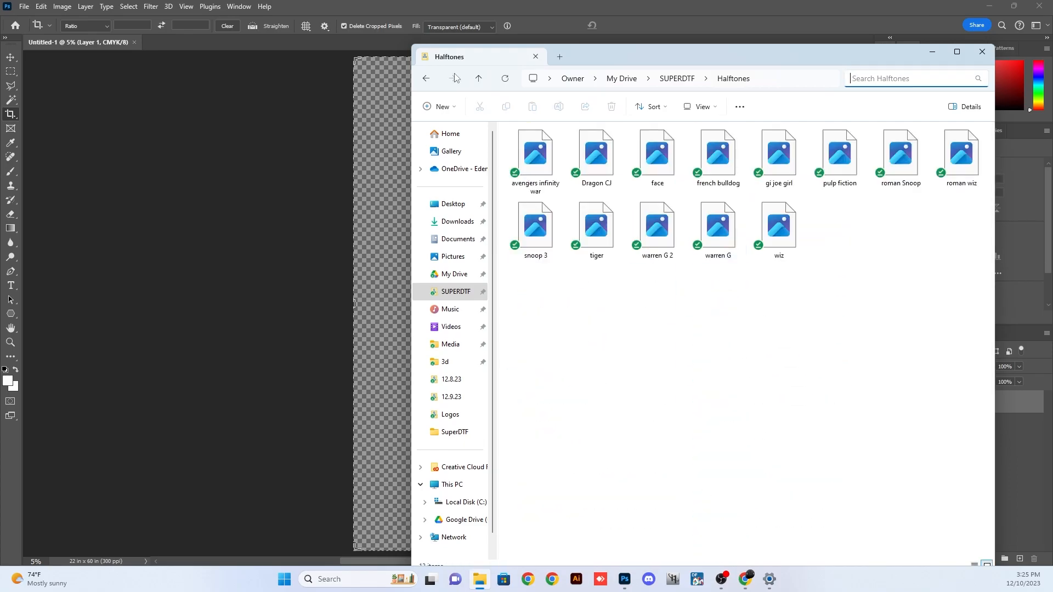
# Place all images of the Halftones folder, from avengers infinity war to wiz, into the 22 x 60 inch document.
pyautogui.moveTo(764, 63); pyautogui.dragTo(804, 171)
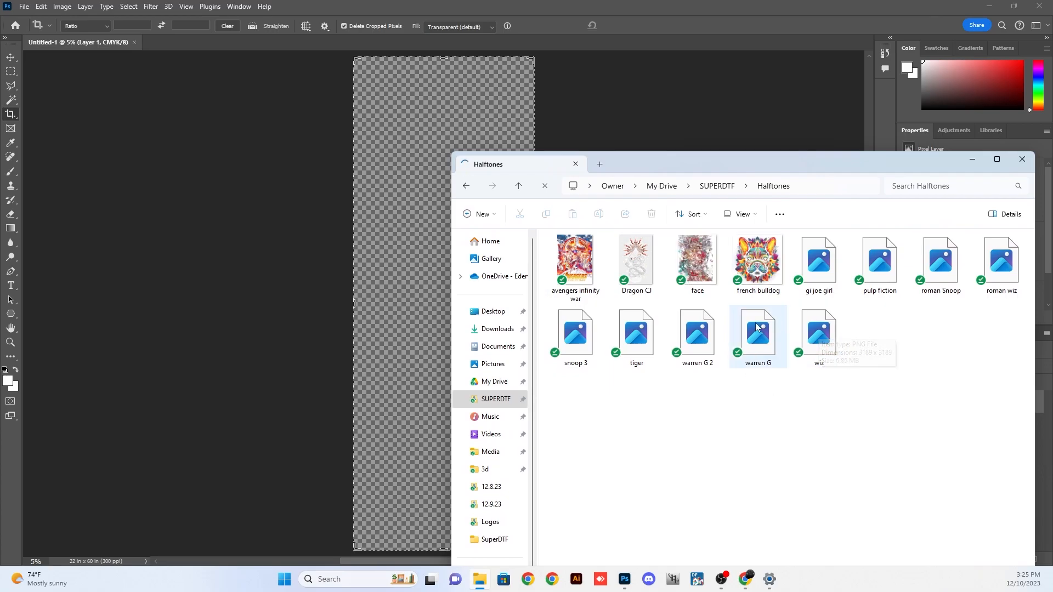
pyautogui.click(821, 340)
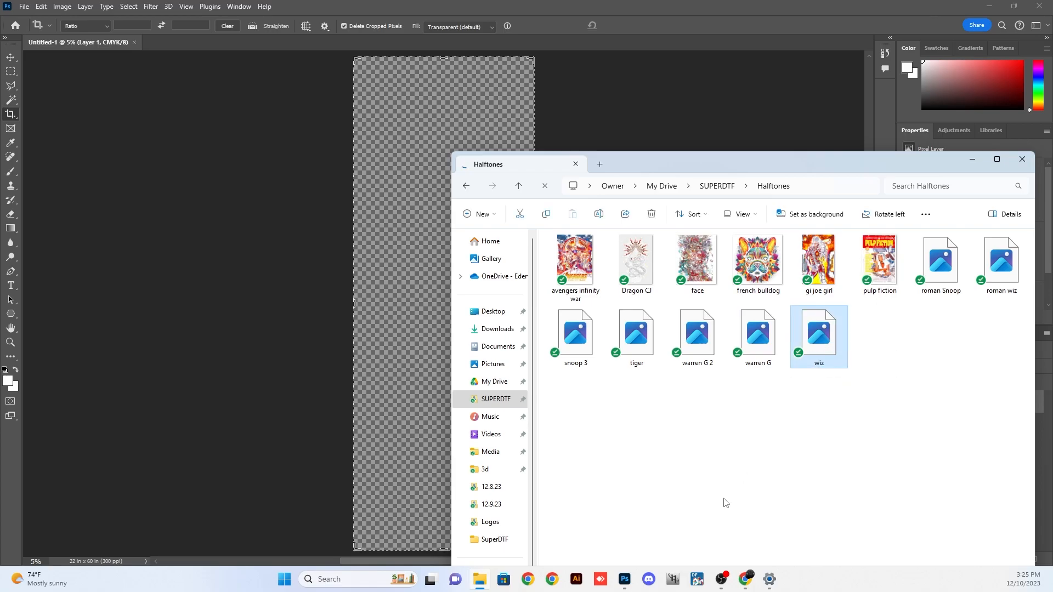
pyautogui.keyDown('shift'); pyautogui.click(573, 263); pyautogui.keyUp('shift')
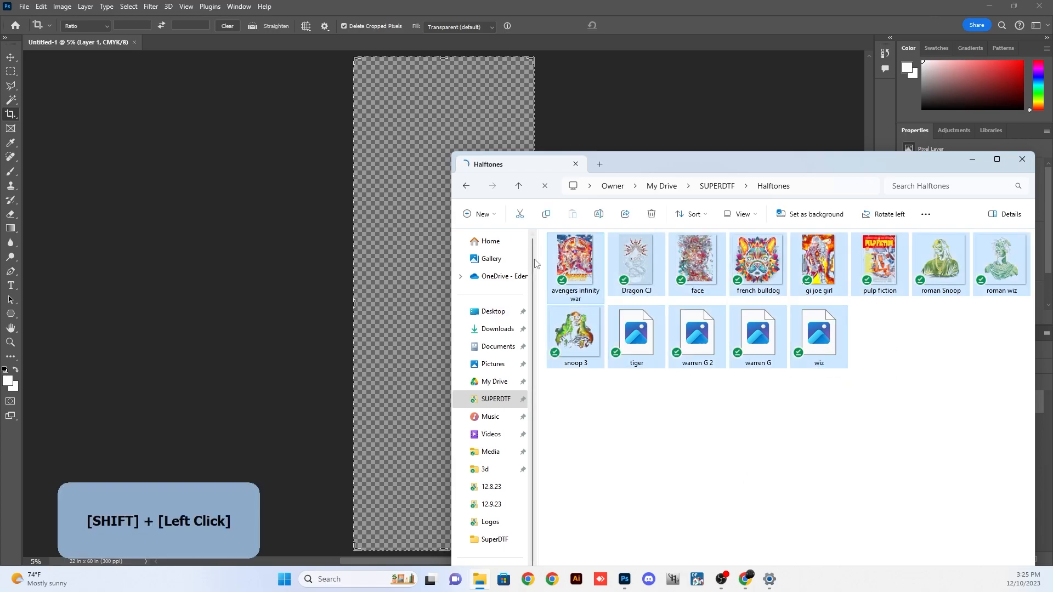
pyautogui.moveTo(586, 265); pyautogui.dragTo(405, 187)
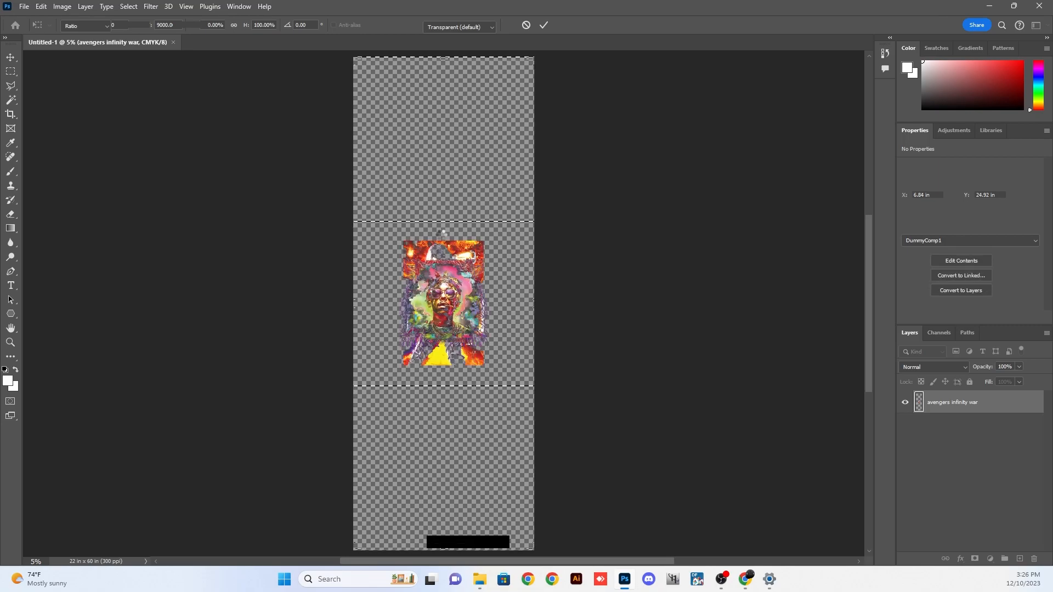
pyautogui.press('Return')
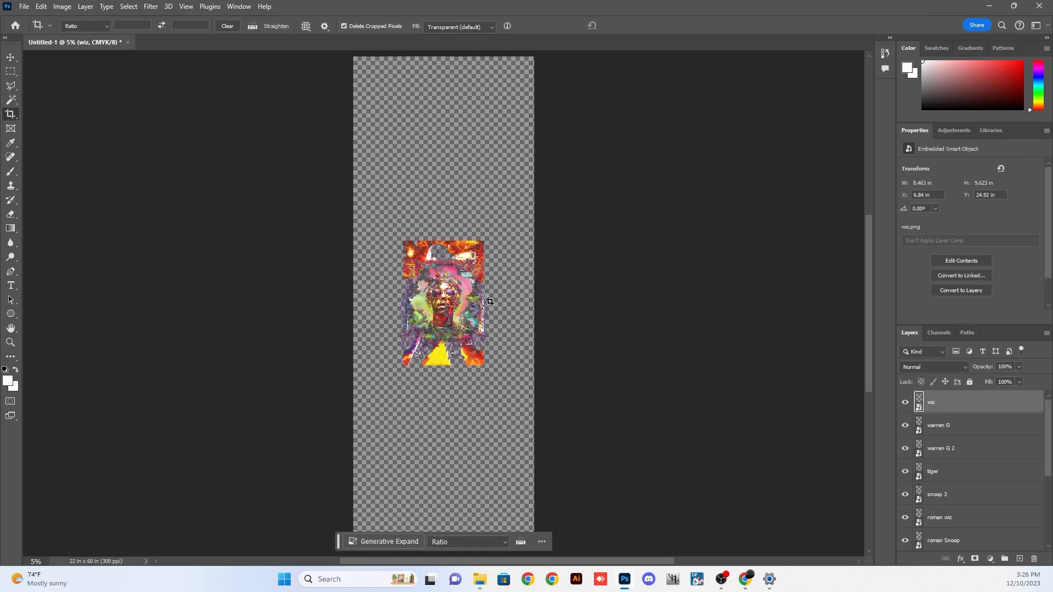
# Move the wiz artwork to the canvas's top-left corner, at X 0 in and Y 0 in.
pyautogui.scroll(4, 460, 279)
pyautogui.scroll(-2, 377, 476)
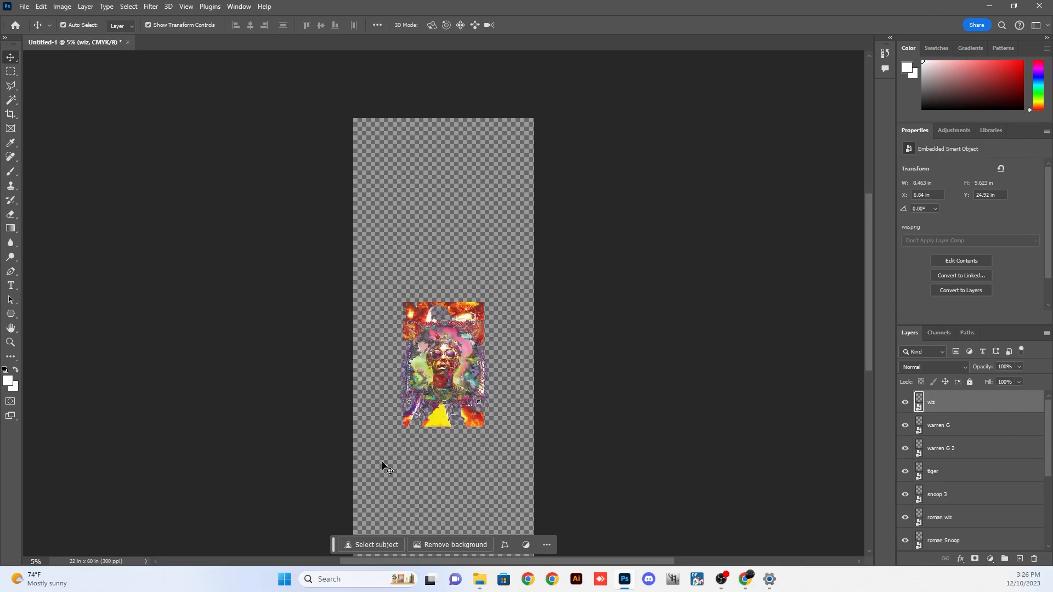
pyautogui.moveTo(450, 380); pyautogui.dragTo(387, 163)
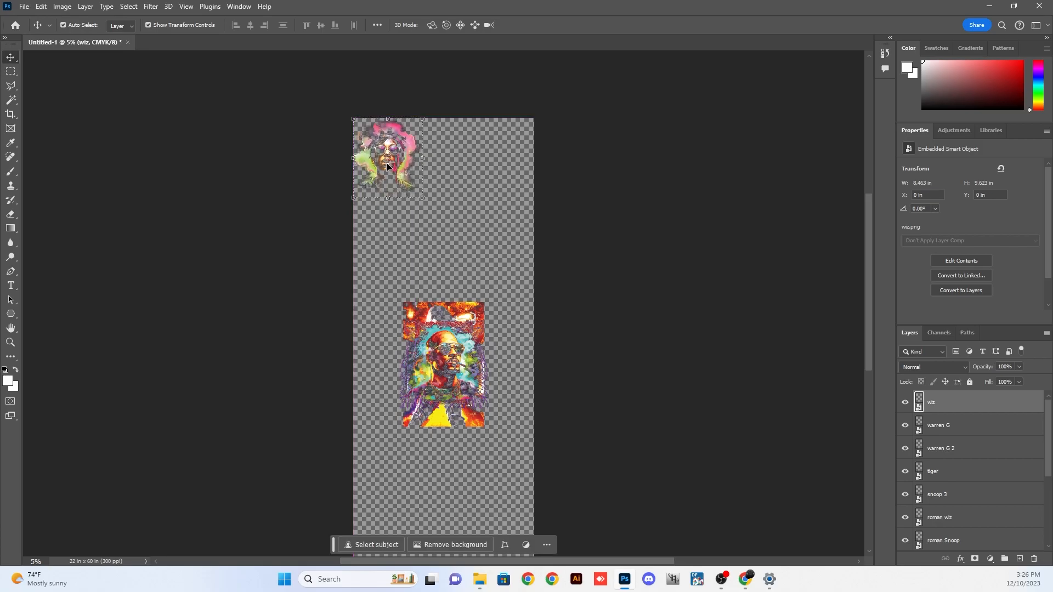
# Rasterize all placed artwork layers, from wiz down to avengers infinity war, and deselect them.
pyautogui.scroll(-3, 983, 422)
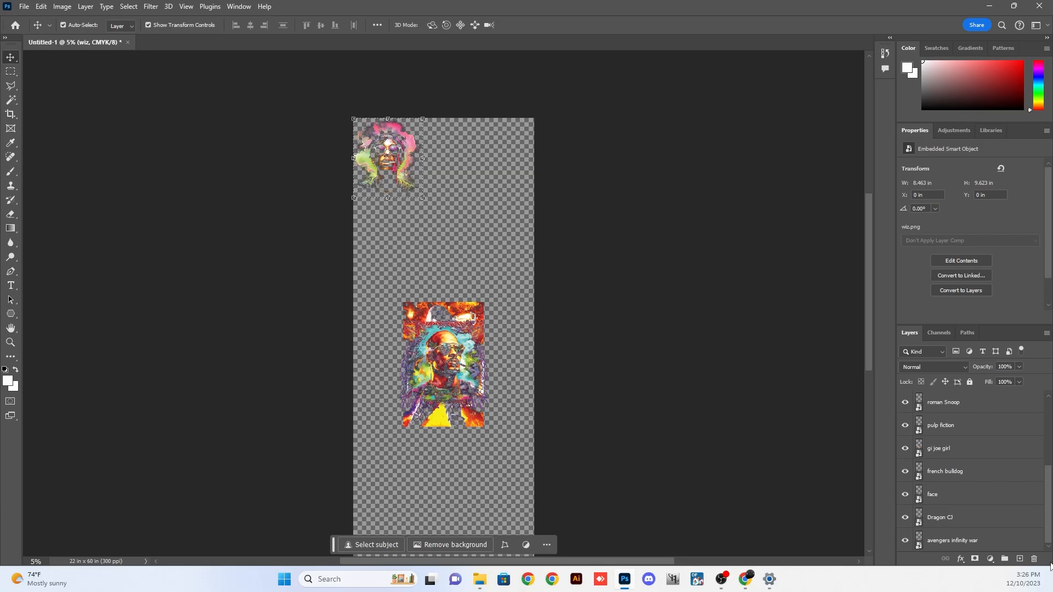
pyautogui.keyDown('shift'); pyautogui.click(1003, 548); pyautogui.keyUp('shift')
pyautogui.rightClick(976, 448)
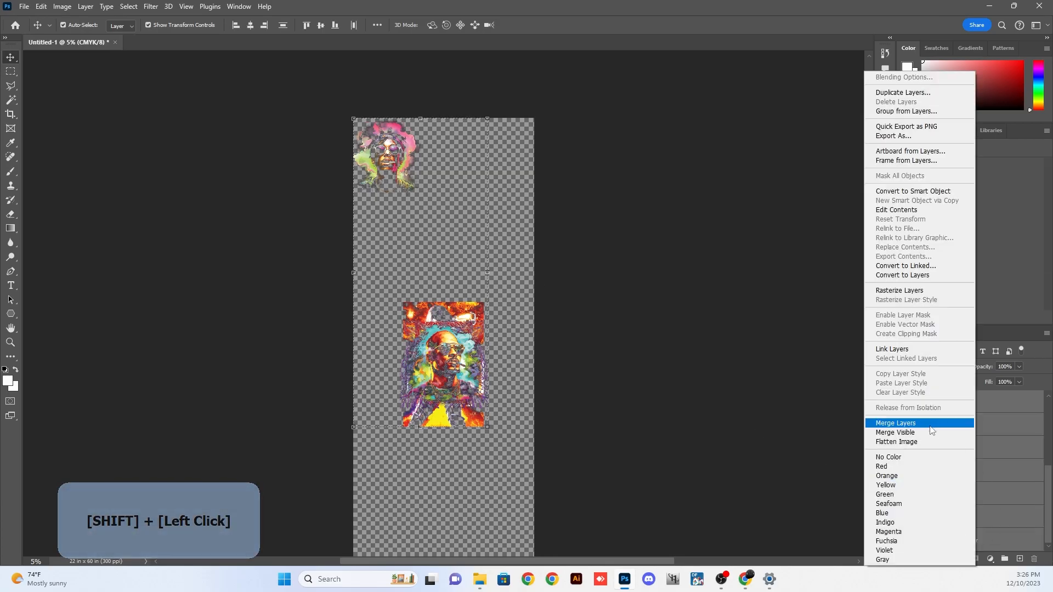
pyautogui.click(914, 291)
pyautogui.moveTo(500, 167); pyautogui.dragTo(518, 147)
pyautogui.press('Escape')
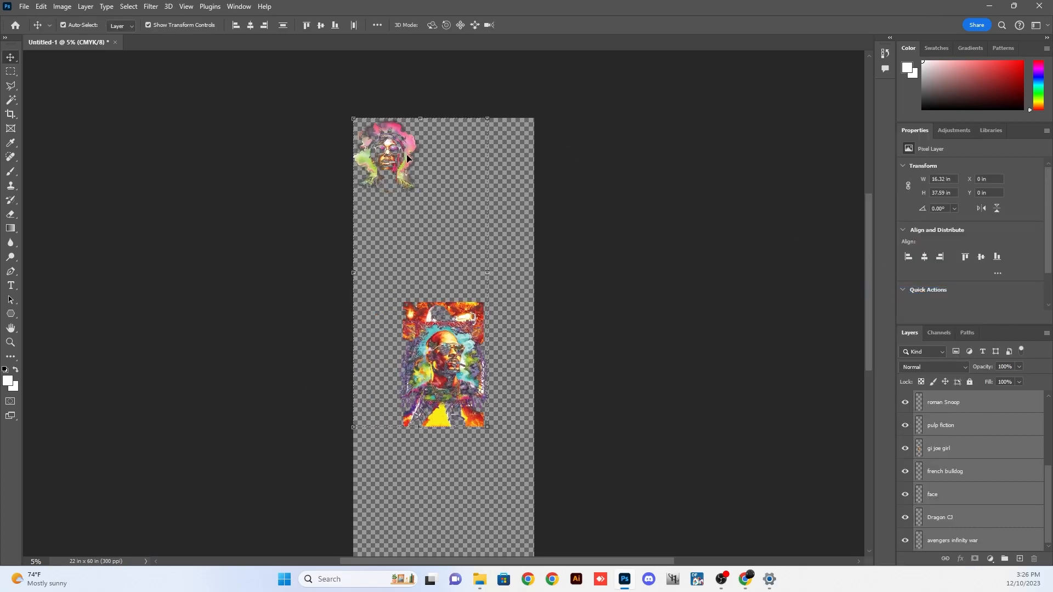
pyautogui.click(630, 163)
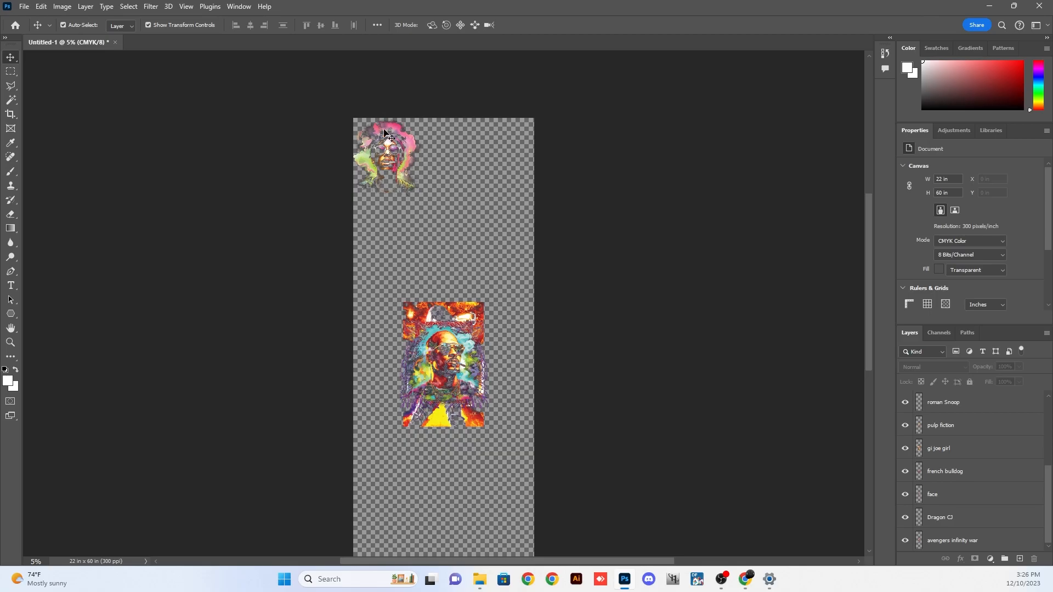
# Set the wiz artwork's width to 12 in with its width and height linked proportionally.
pyautogui.click(413, 147)
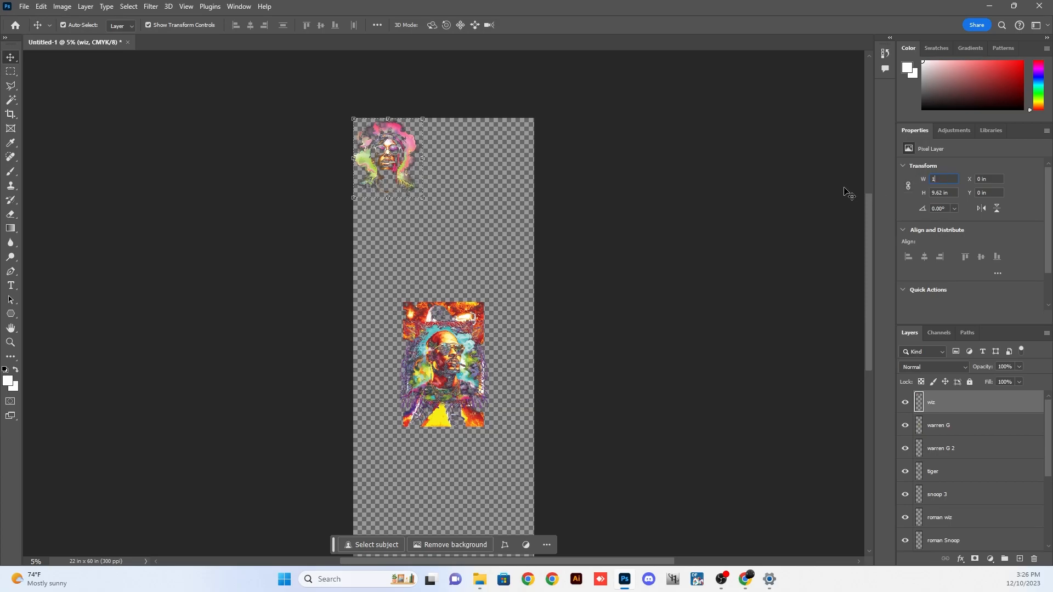
pyautogui.press('Return')
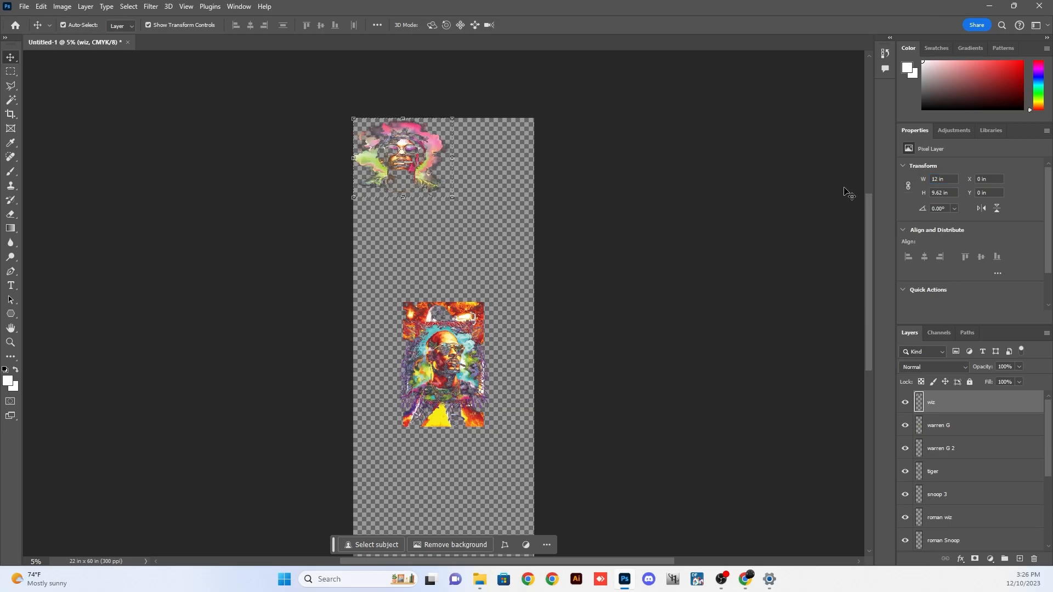
pyautogui.hotkey('ctrl', 'z')
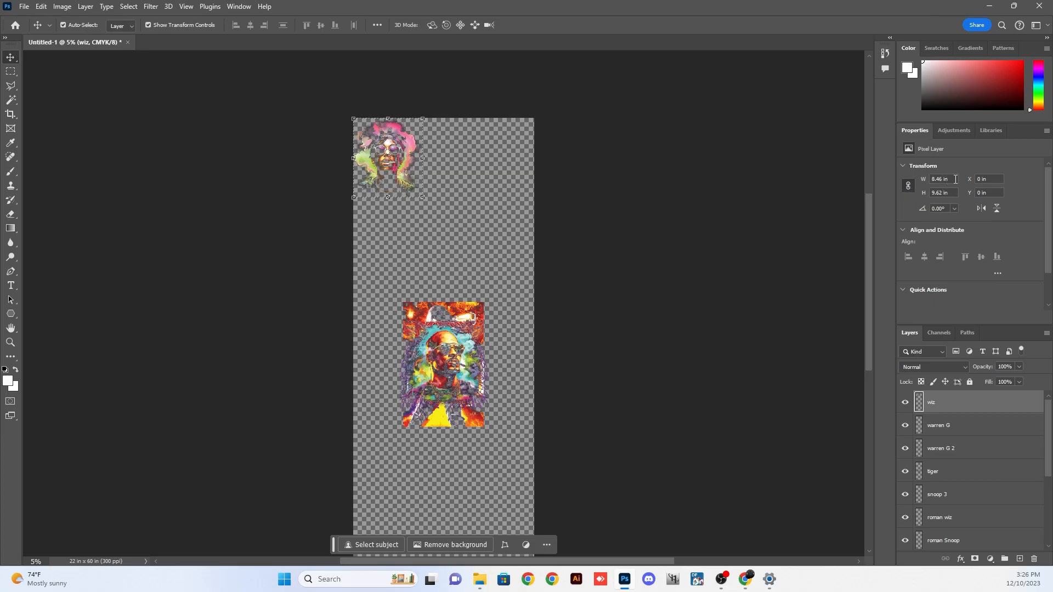
pyautogui.press('Return')
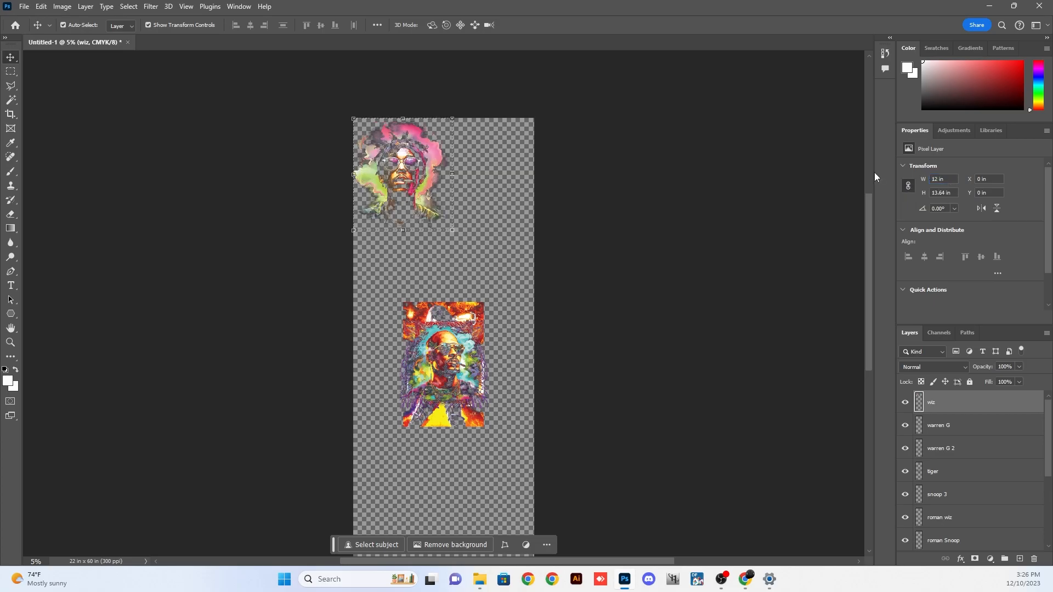
# Move the tiger artwork out of the middle stack to the space beside the wiz artwork at the canvas top.
pyautogui.click(493, 317)
pyautogui.click(462, 342)
pyautogui.moveTo(460, 354); pyautogui.dragTo(500, 162)
# Set the wiz artwork's width to 11 in.
pyautogui.click(418, 163)
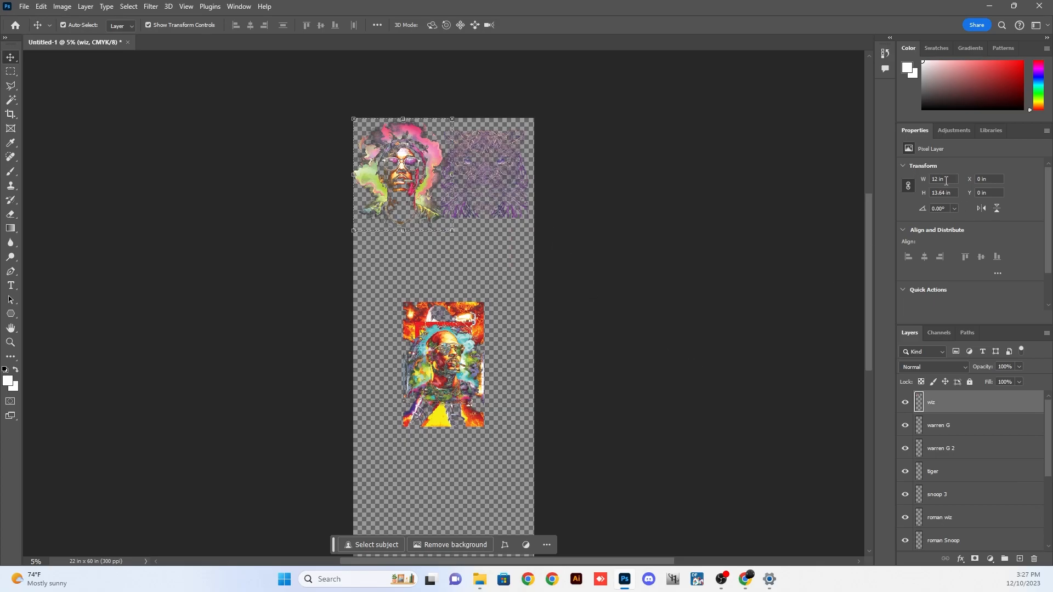
pyautogui.write('11')
pyautogui.press('Return')
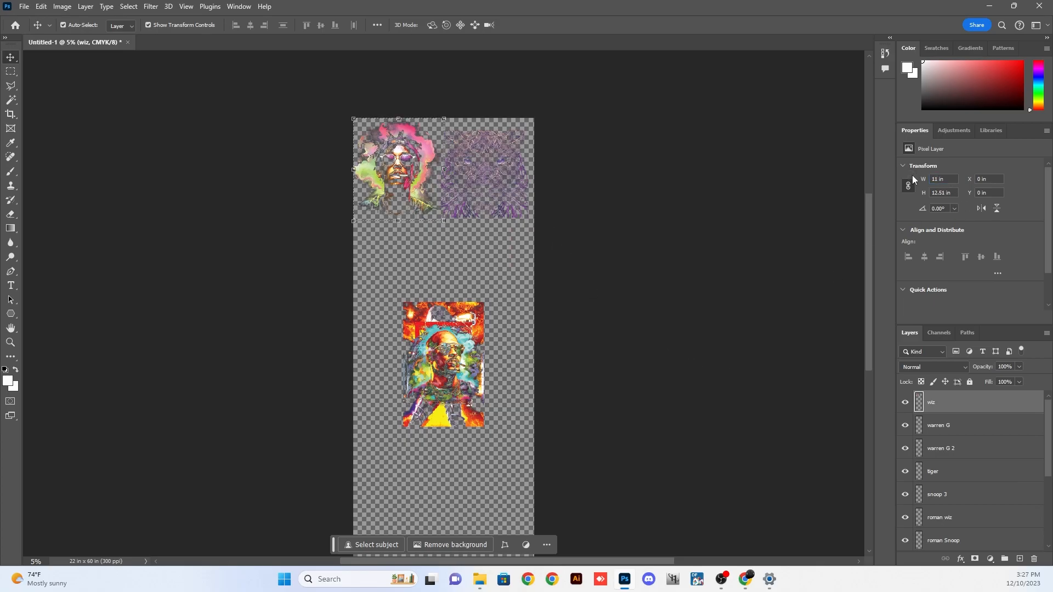
# Set the tiger artwork's width to 11 in and fit it into the canvas's top-right corner.
pyautogui.click(500, 174)
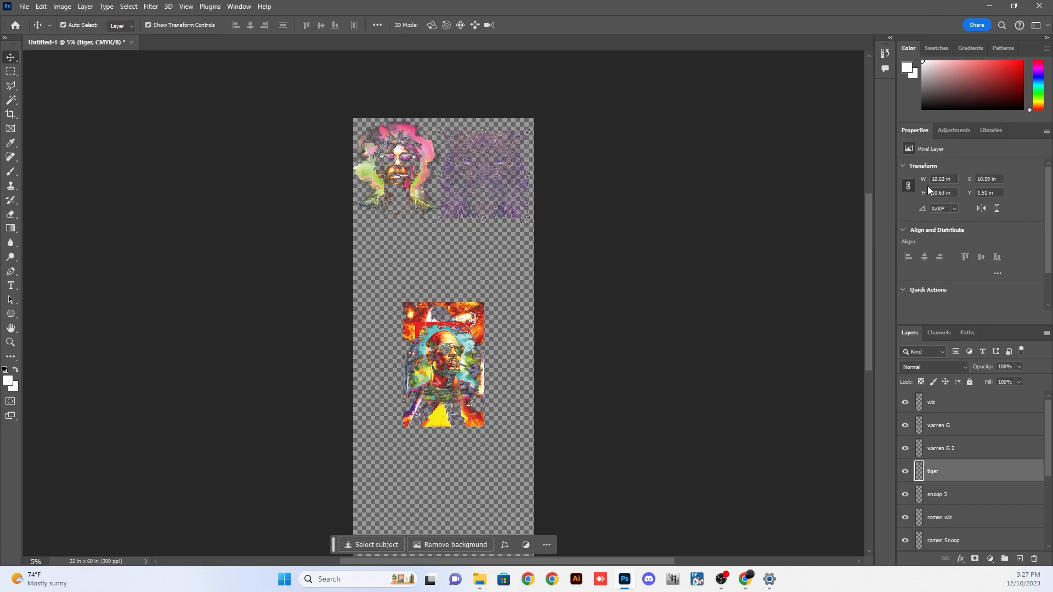
pyautogui.write('1')
pyautogui.press('Return')
pyautogui.moveTo(505, 165); pyautogui.dragTo(503, 156)
# Select all artworks still stacked in the canvas middle and scale them together to a combined width of 11 in.
pyautogui.moveTo(461, 365); pyautogui.dragTo(442, 343)
pyautogui.hotkey('ctrl', 'z')
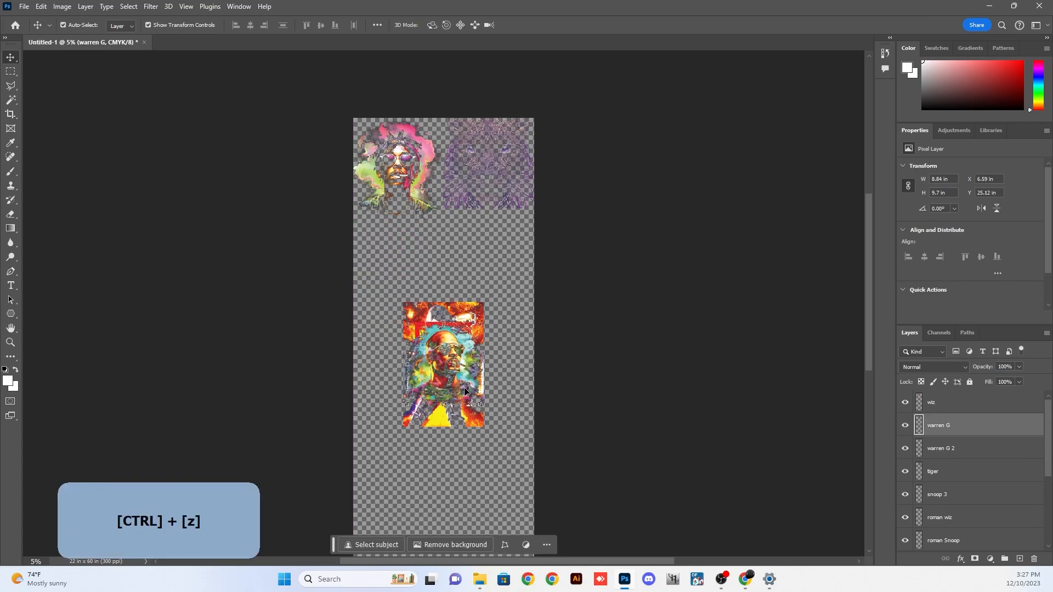
pyautogui.click(396, 468)
pyautogui.moveTo(379, 447); pyautogui.dragTo(487, 322)
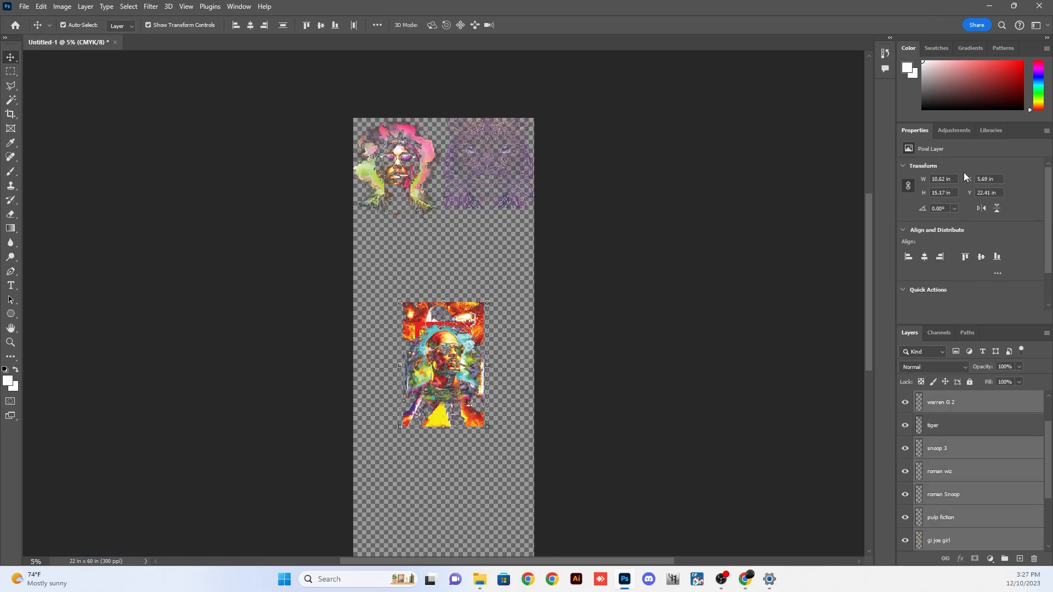
pyautogui.click(952, 183)
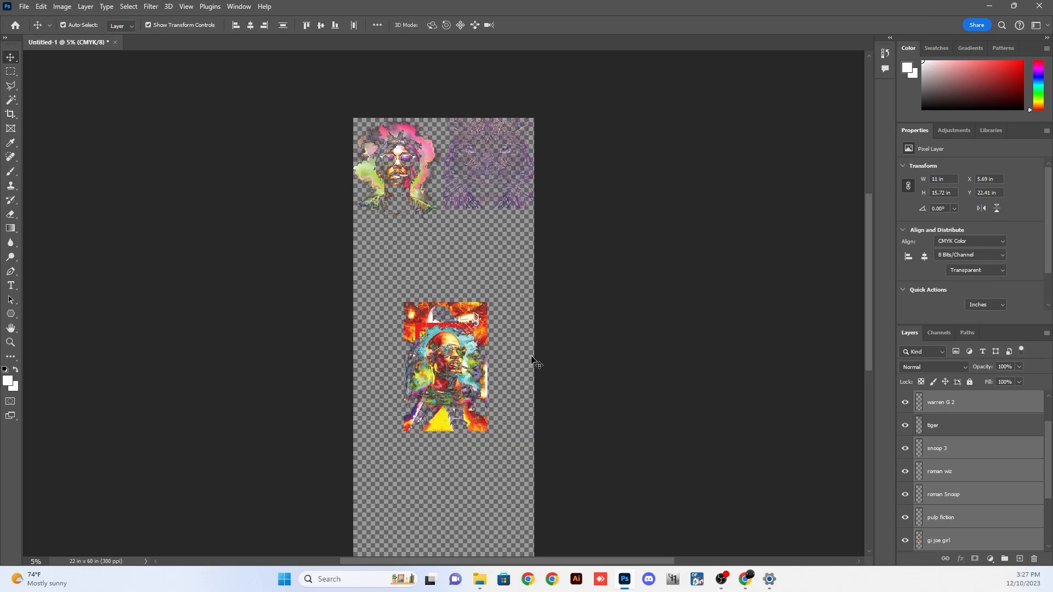
# Move the warren G artwork below wiz at the canvas's left edge and set its width to 11 in.
pyautogui.moveTo(443, 366); pyautogui.dragTo(388, 271)
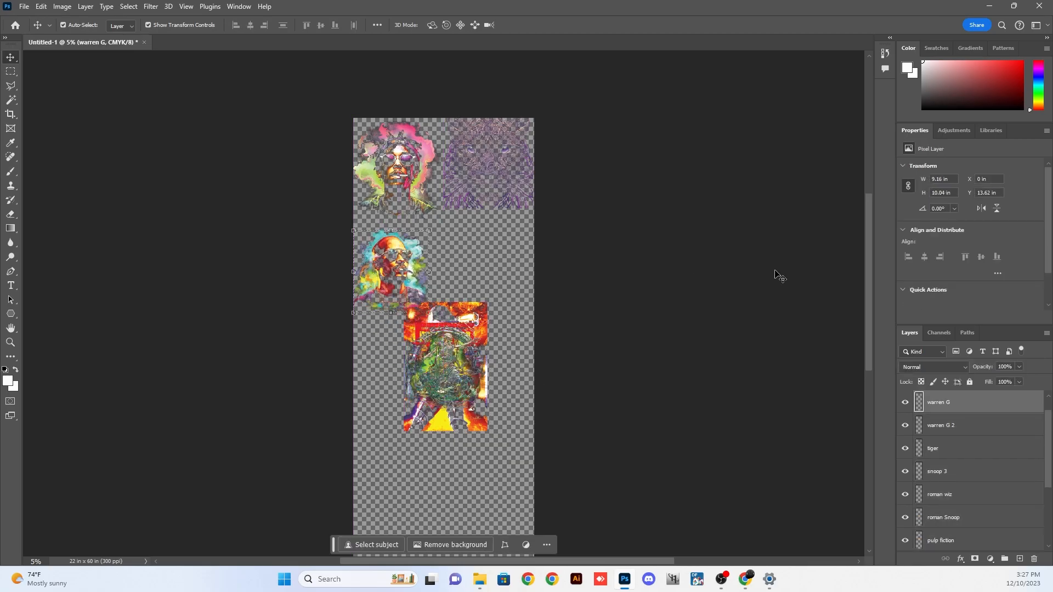
pyautogui.write('11')
pyautogui.press('Return')
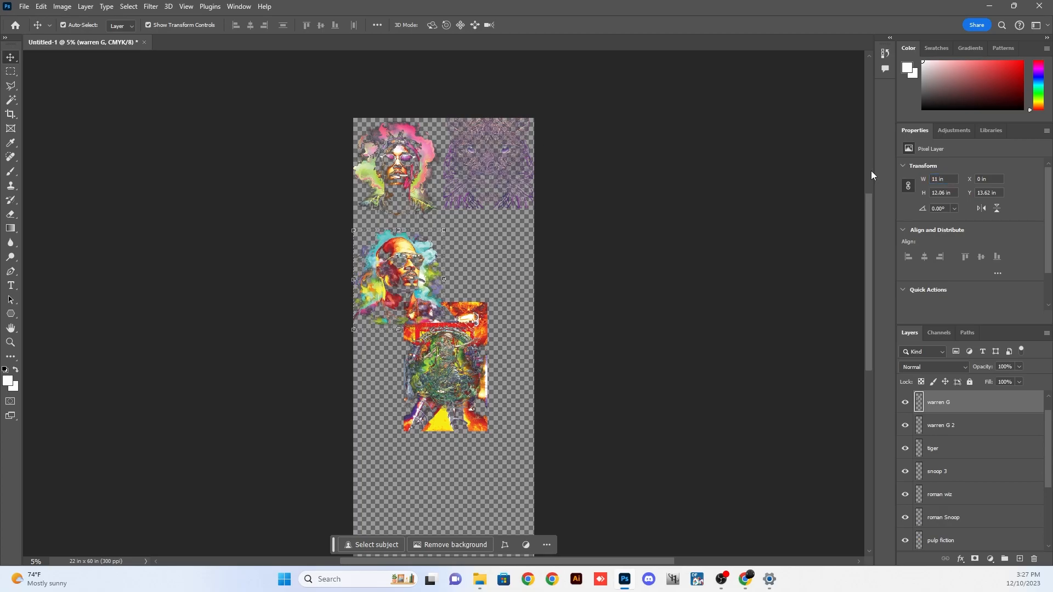
# Move the roman wiz artwork below tiger, set its width to 11 in, and fit it beside warren G.
pyautogui.click(472, 338)
pyautogui.moveTo(453, 366); pyautogui.dragTo(505, 256)
pyautogui.click(944, 180)
pyautogui.write('1')
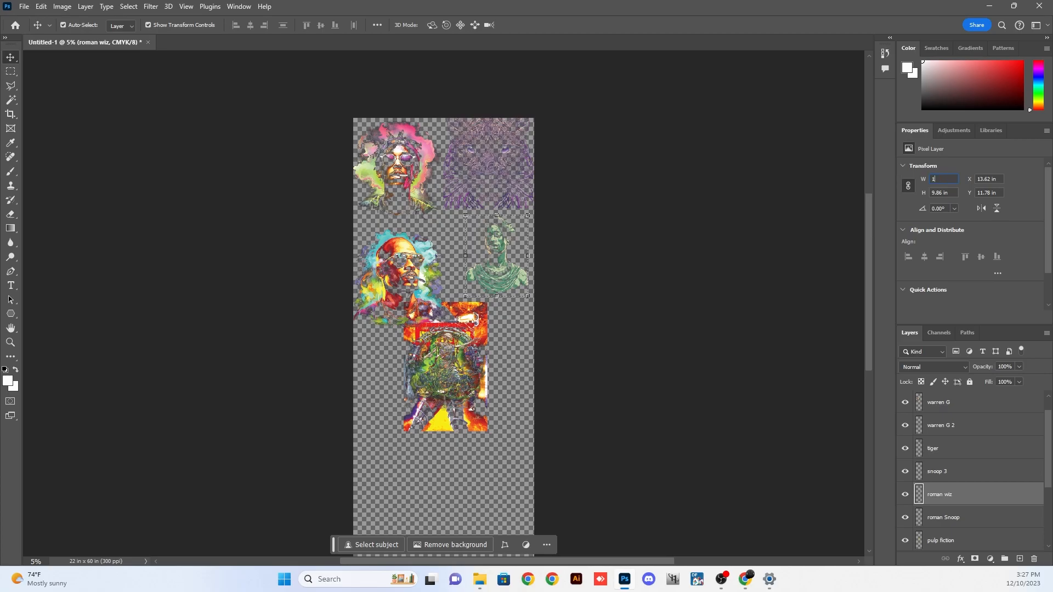
pyautogui.write('1')
pyautogui.press('Return')
pyautogui.moveTo(519, 260); pyautogui.dragTo(496, 267)
# Place the pulp fiction artwork below warren G and shift the remaining stacked artworks toward the canvas's lower left.
pyautogui.click(518, 390)
pyautogui.moveTo(465, 363)
pyautogui.mouseDown()
pyautogui.moveTo(413, 411)
pyautogui.moveTo(400, 384)
pyautogui.mouseUp()
pyautogui.moveTo(469, 471)
pyautogui.mouseDown()
pyautogui.moveTo(484, 382)
pyautogui.moveTo(409, 538)
pyautogui.moveTo(396, 542)
pyautogui.mouseUp()
pyautogui.moveTo(389, 390); pyautogui.dragTo(396, 390)
# Set the pulp fiction artwork's width to 11 in.
pyautogui.click(953, 178)
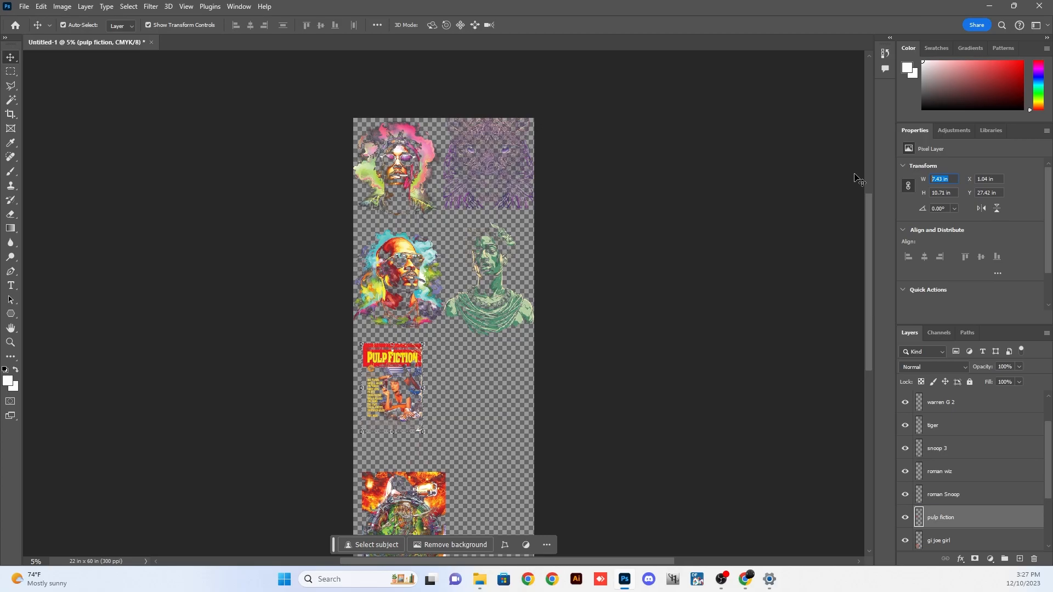
pyautogui.write('11')
pyautogui.press('Return')
# Move the gi joe girl artwork beside pulp fiction, set its width to 11 in, and fit it against the canvas's right edge.
pyautogui.moveTo(411, 364); pyautogui.dragTo(523, 244)
pyautogui.scroll(-2, 498, 378)
pyautogui.click(440, 374)
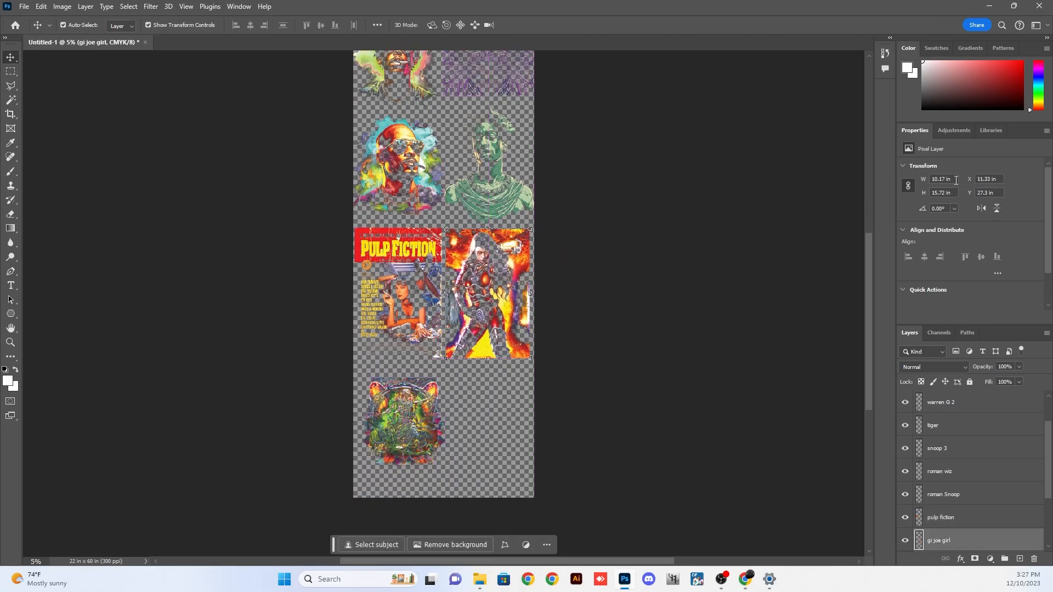
pyautogui.write('11')
pyautogui.press('Return')
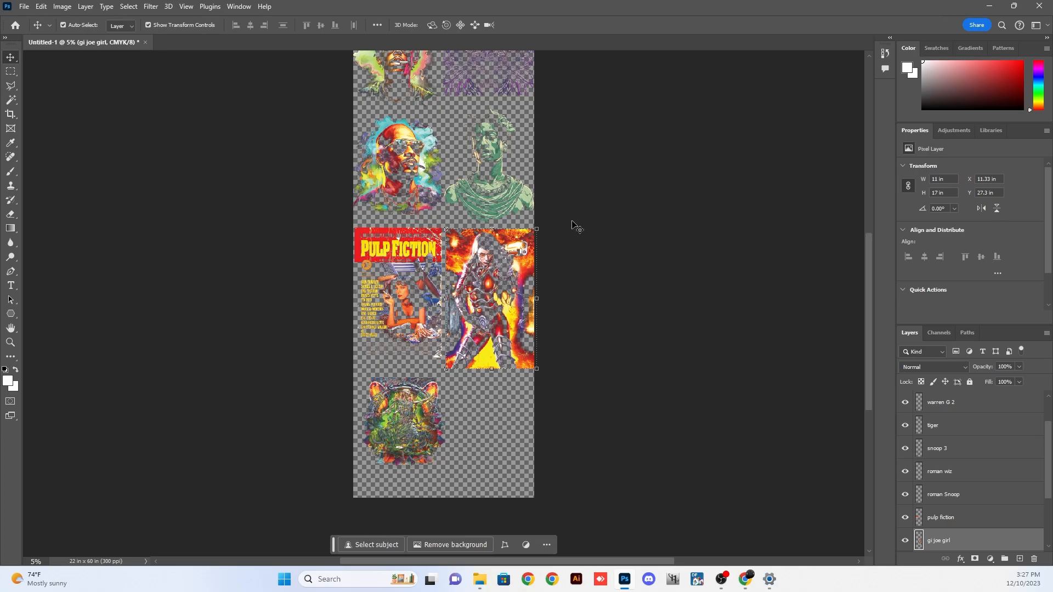
pyautogui.moveTo(523, 272); pyautogui.dragTo(520, 268)
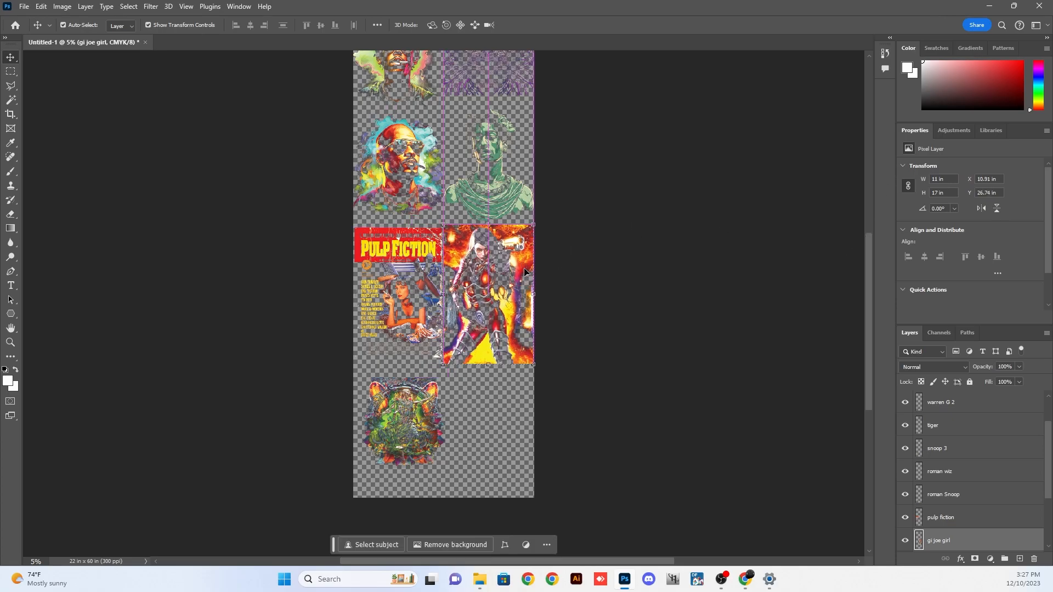
# Move the snoop 3 artwork below gi joe girl, set its width to 11 in, and fit it against the right edge.
pyautogui.click(497, 376)
pyautogui.moveTo(410, 409); pyautogui.dragTo(481, 411)
pyautogui.write('11')
pyautogui.press('Return')
pyautogui.moveTo(514, 429); pyautogui.dragTo(519, 416)
# Set the roman Snoop artwork's width to 11 in and move it below pulp fiction at the canvas's left edge.
pyautogui.click(469, 488)
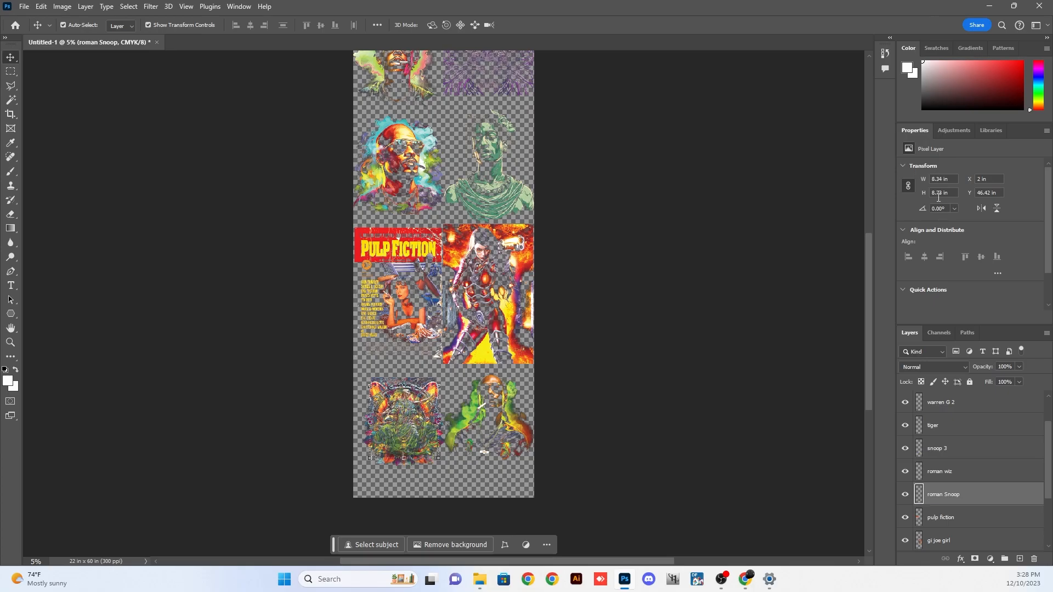
pyautogui.write('11')
pyautogui.press('Return')
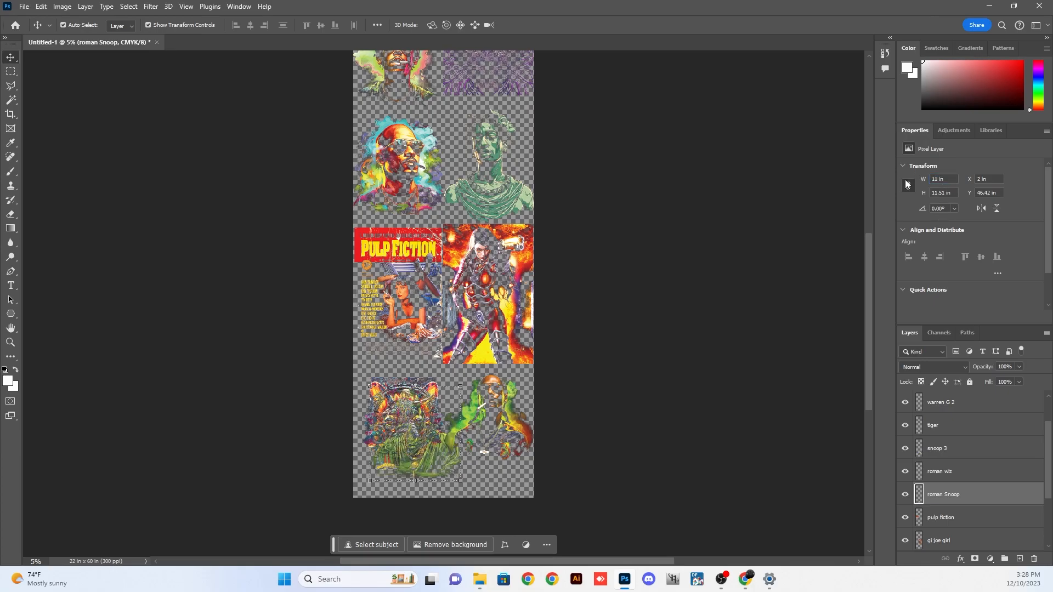
pyautogui.moveTo(403, 460); pyautogui.dragTo(375, 437)
# Delete the avengers infinity war, Dragon CJ and face artworks from the lower-left stack and undo the deletion of french bulldog.
pyautogui.click(633, 397)
pyautogui.moveTo(421, 466); pyautogui.dragTo(466, 477)
pyautogui.press('Delete')
pyautogui.press('Delete')
pyautogui.press('Delete')
pyautogui.press('Delete')
pyautogui.hotkey('ctrl', 'z')
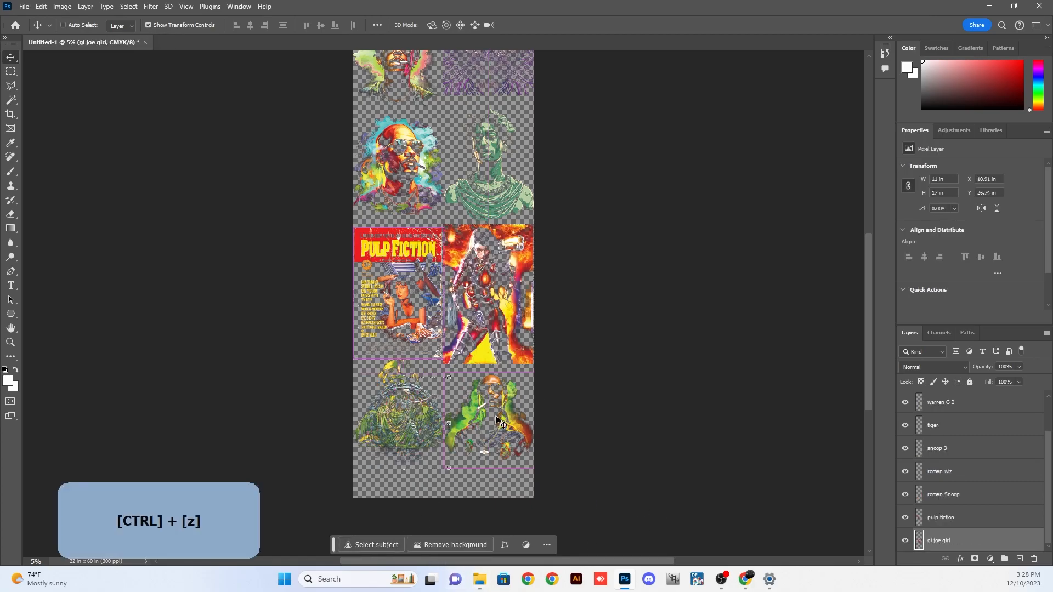
pyautogui.hotkey('ctrl', 'z')
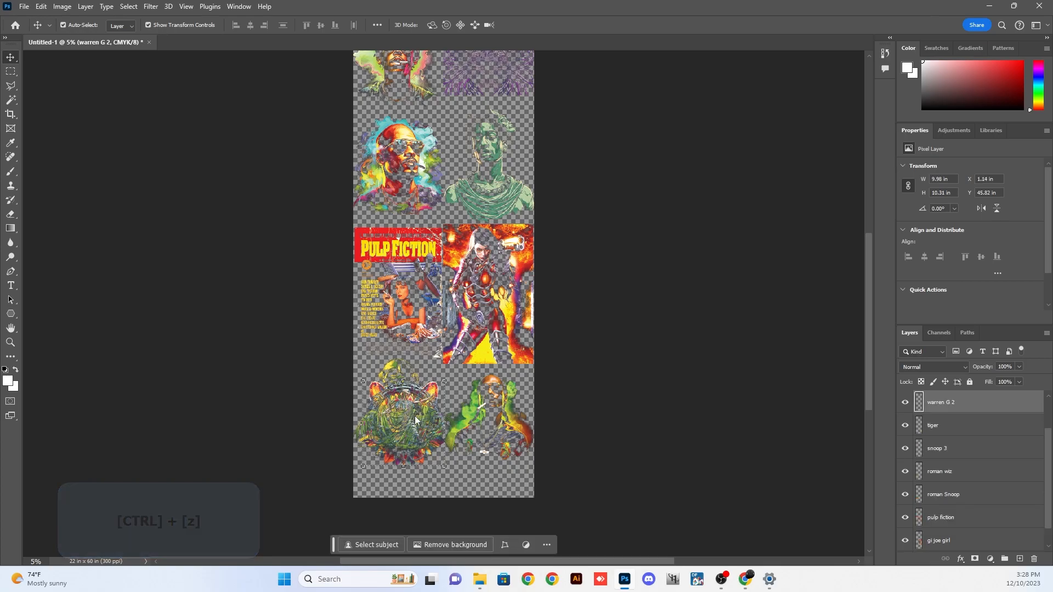
# Delete the warren G 2 and roman Snoop artworks covering french bulldog, and clear the selection.
pyautogui.press('Delete')
pyautogui.click(409, 412)
pyautogui.press('Delete')
pyautogui.click(571, 419)
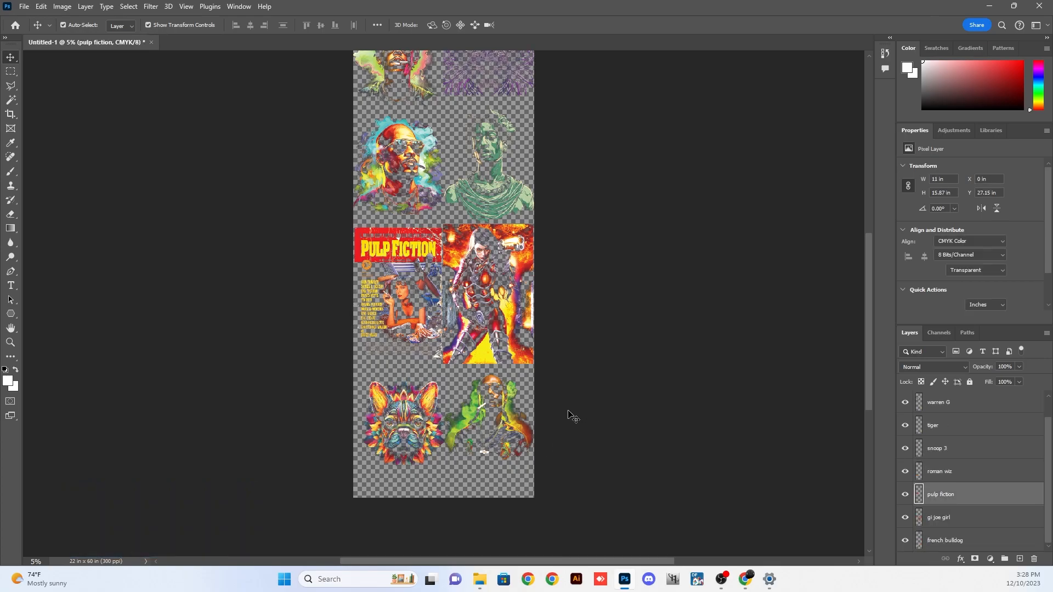
# Move french bulldog slightly up and left, and snoop 3 slightly up, closer to the artworks above them.
pyautogui.scroll(2, 444, 405)
pyautogui.scroll(3, 430, 433)
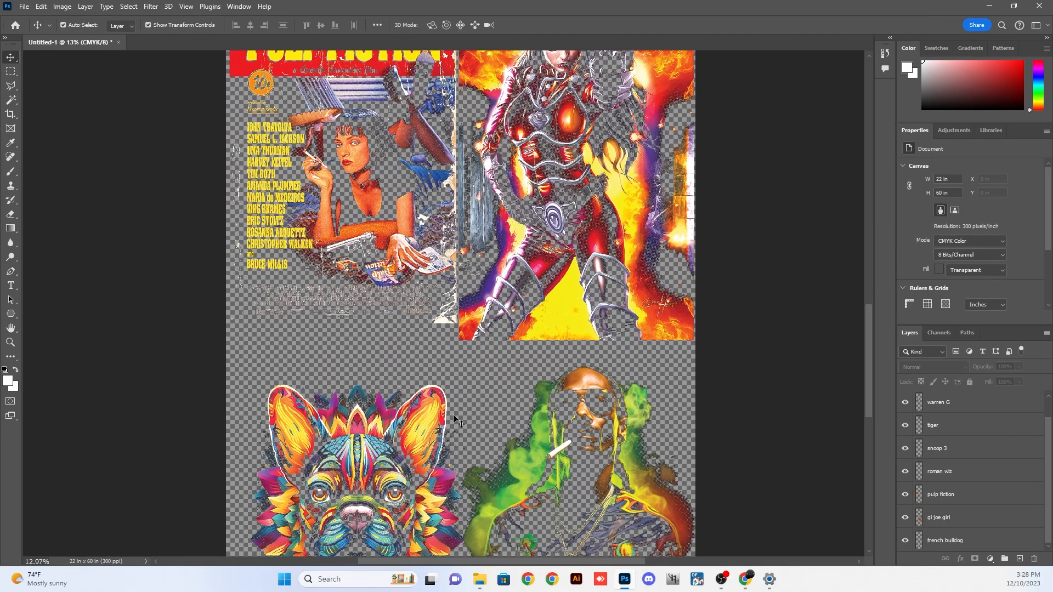
pyautogui.scroll(1, 354, 417)
pyautogui.moveTo(395, 372); pyautogui.dragTo(379, 340)
pyautogui.moveTo(530, 369); pyautogui.dragTo(530, 359)
# Duplicate the snoop 3 artwork, set the copy's width to 4 in, and place it in the canvas's bottom-left corner.
pyautogui.scroll(-5, 529, 359)
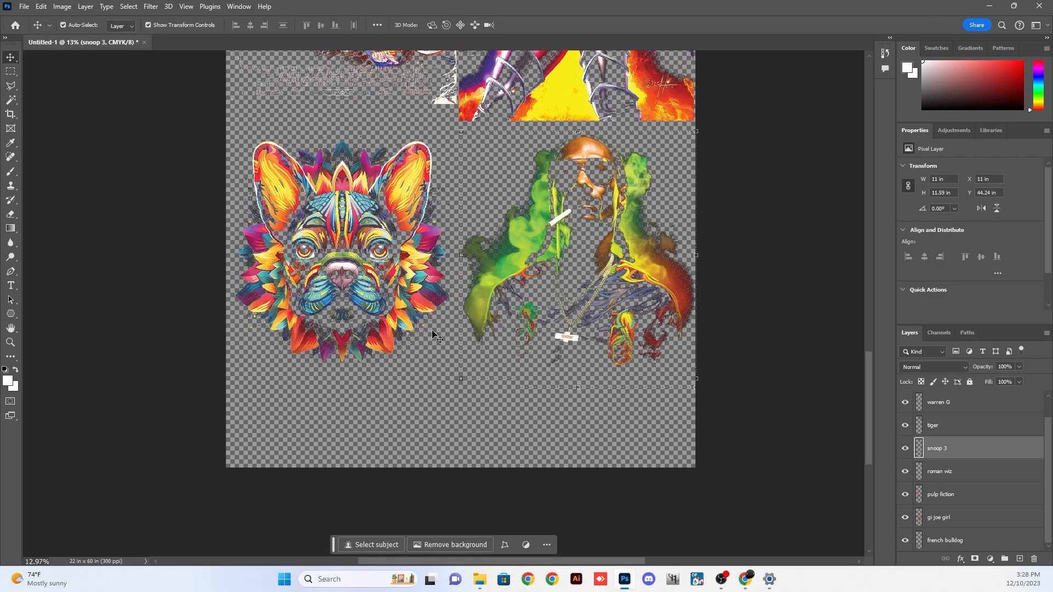
pyautogui.moveTo(527, 186); pyautogui.dragTo(439, 286)
pyautogui.click(951, 179)
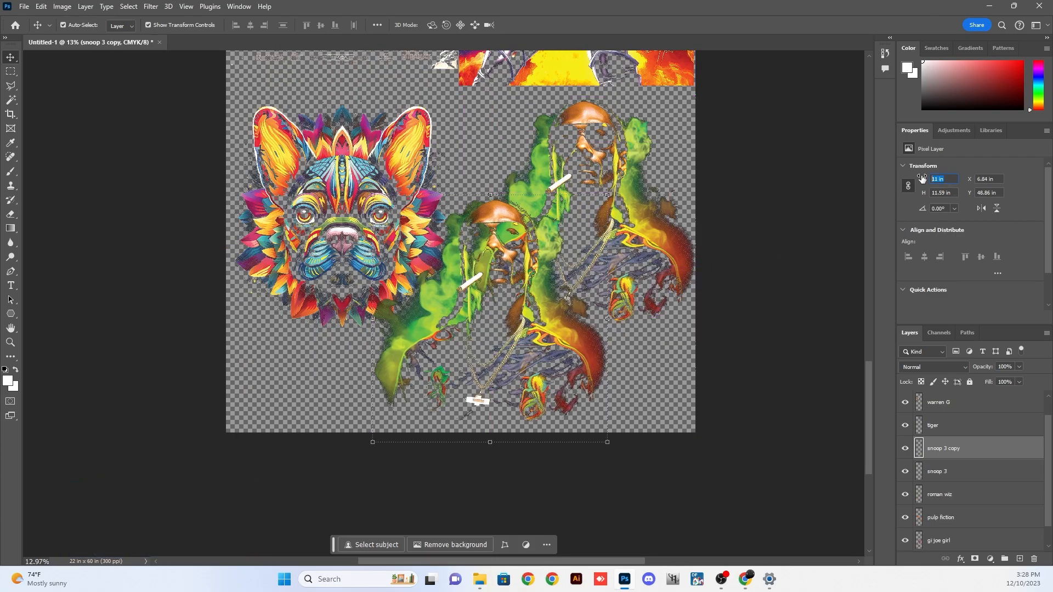
pyautogui.write('4')
pyautogui.press('Return')
pyautogui.moveTo(435, 241); pyautogui.dragTo(290, 394)
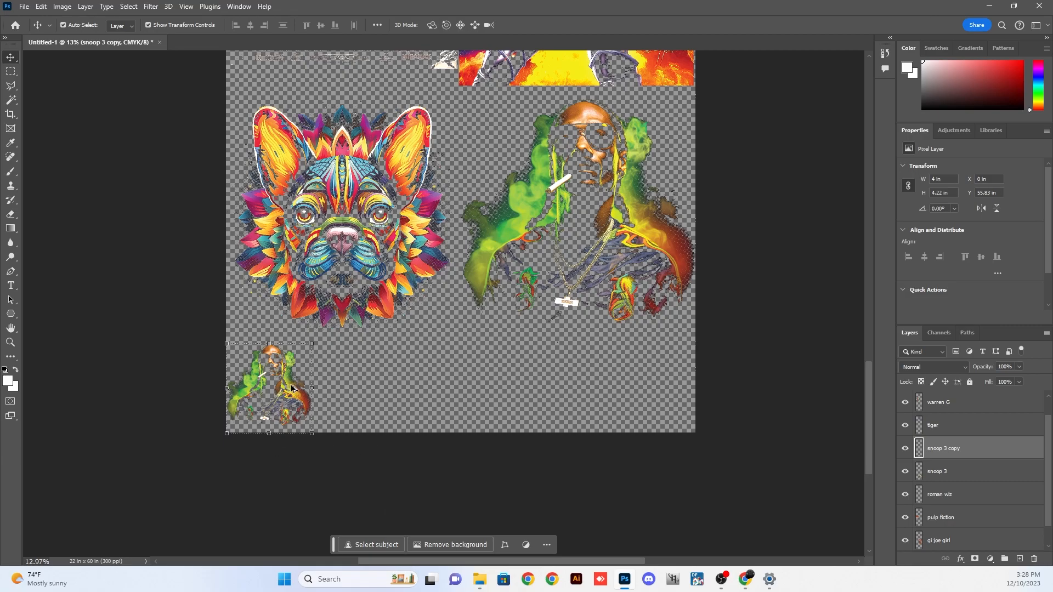
# Duplicate the 4 in snoop 3 copy across the canvas's bottom edge to form a row of five.
pyautogui.moveTo(287, 380); pyautogui.dragTo(377, 378)
pyautogui.moveTo(213, 464); pyautogui.dragTo(370, 365)
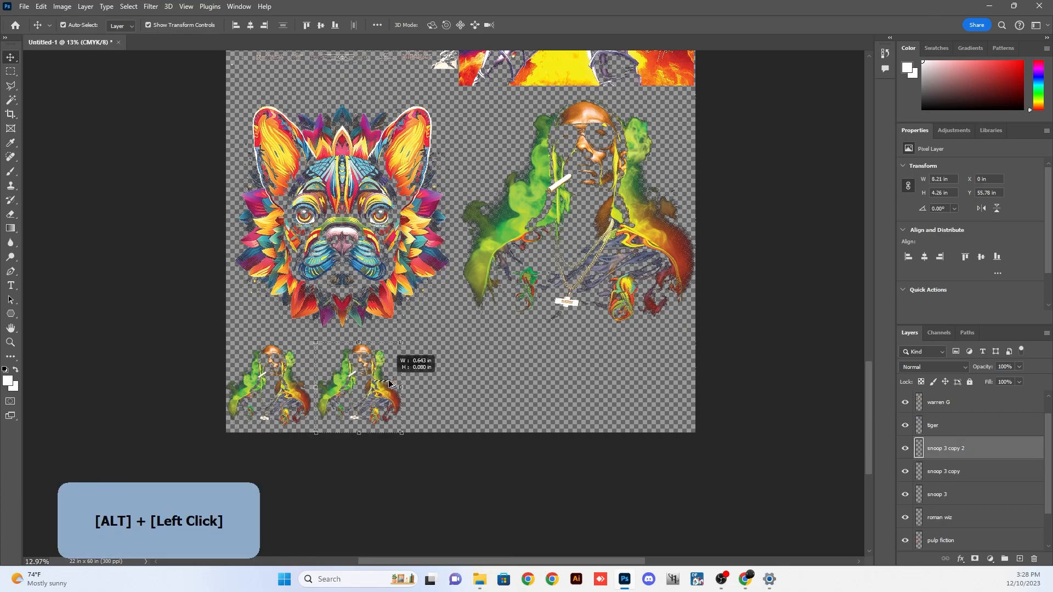
pyautogui.keyDown('alt'); pyautogui.click(397, 360); pyautogui.keyUp('alt')
pyautogui.moveTo(382, 381); pyautogui.dragTo(657, 390)
# Merge the five small snoop 3 copies into one layer and center the row horizontally along the canvas's bottom.
pyautogui.click(557, 451)
pyautogui.moveTo(191, 448); pyautogui.dragTo(602, 363)
pyautogui.rightClick(982, 457)
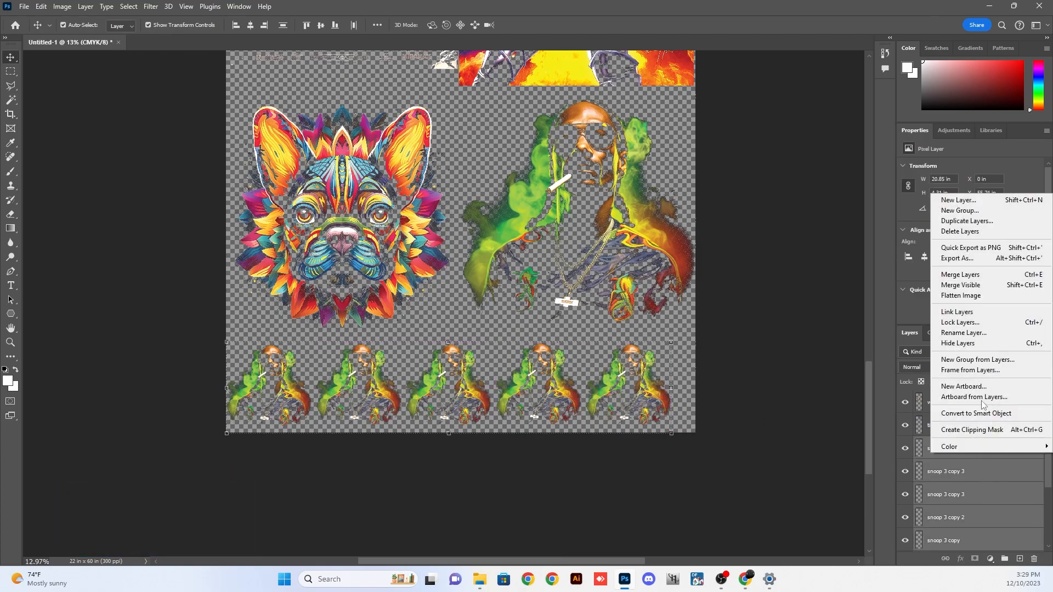
pyautogui.click(951, 275)
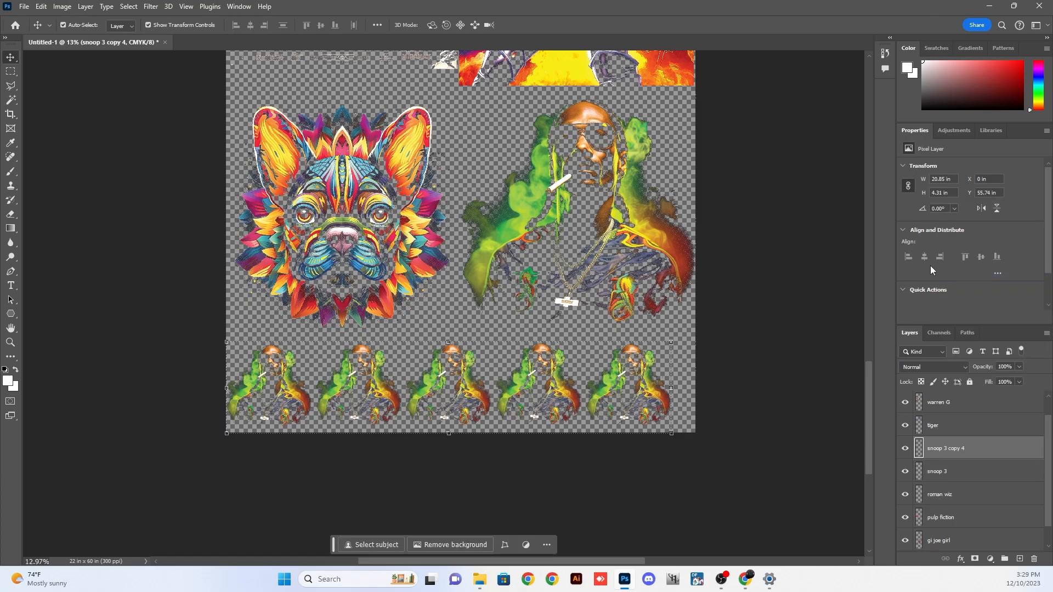
pyautogui.moveTo(614, 384); pyautogui.dragTo(626, 383)
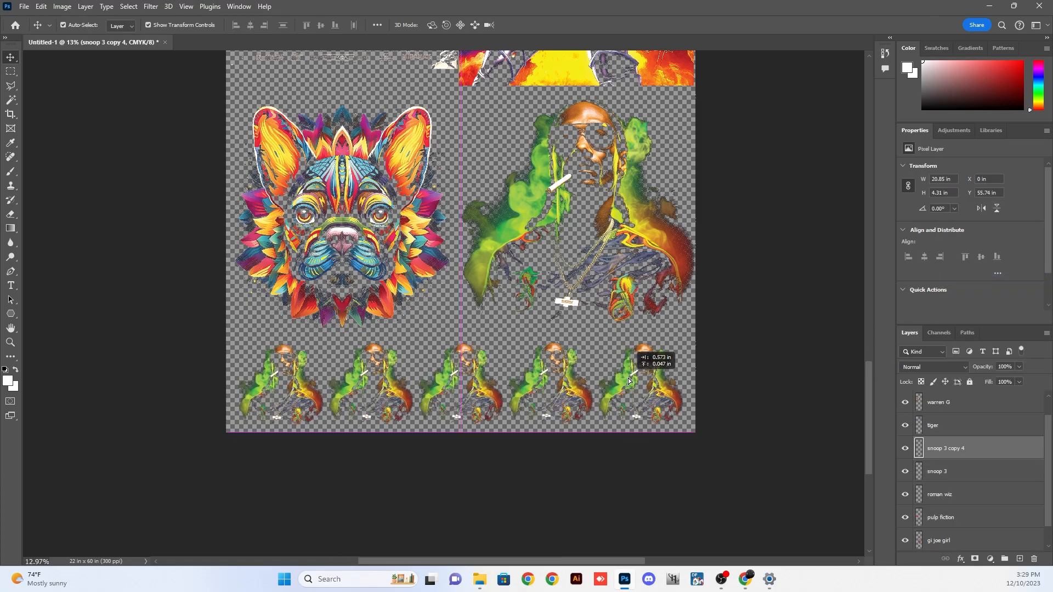
pyautogui.click(753, 395)
# Examine the arranged gang sheet from top to bottom.
pyautogui.scroll(8, 609, 405)
pyautogui.scroll(-8, 614, 395)
pyautogui.scroll(4, 621, 384)
pyautogui.scroll(8, 617, 379)
pyautogui.scroll(-12, 609, 368)
pyautogui.scroll(3, 593, 351)
pyautogui.scroll(5, 590, 345)
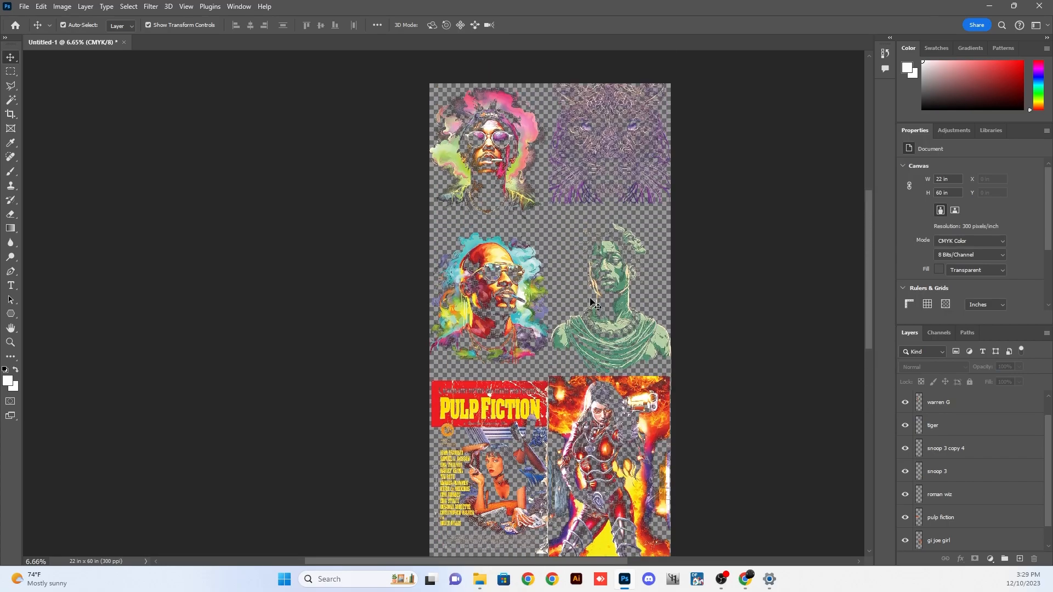
# Export the gang sheet as a PNG named Example into the SUPERDTF folder.
pyautogui.click(24, 6)
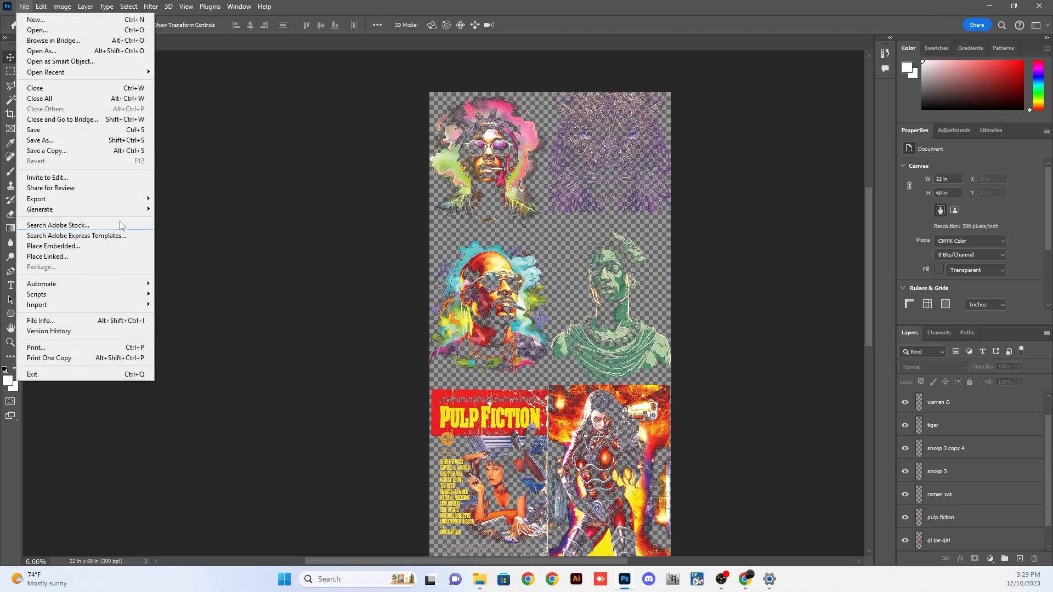
pyautogui.moveTo(83, 198)
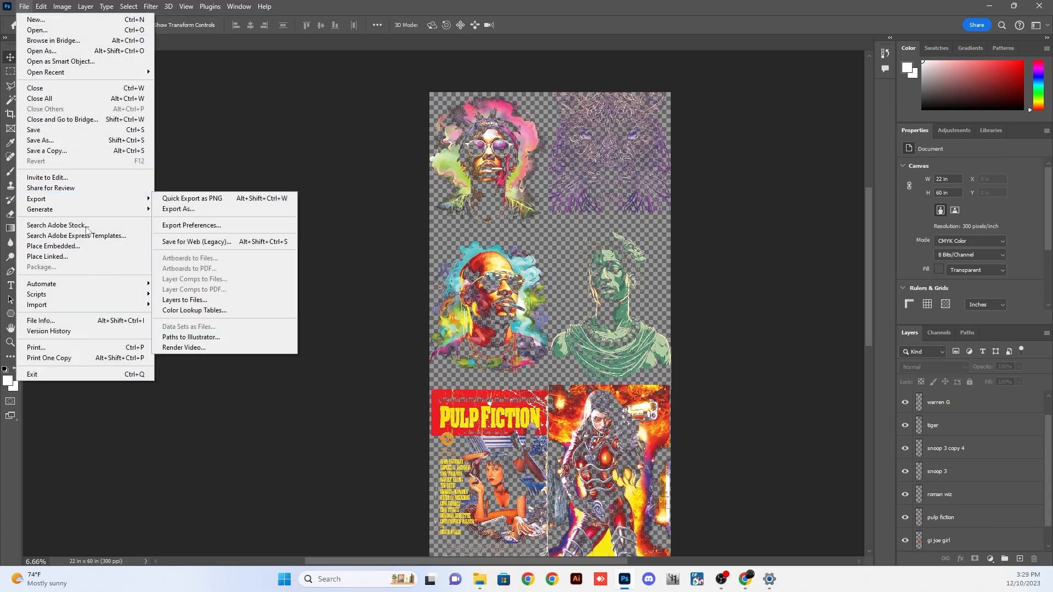
pyautogui.click(192, 199)
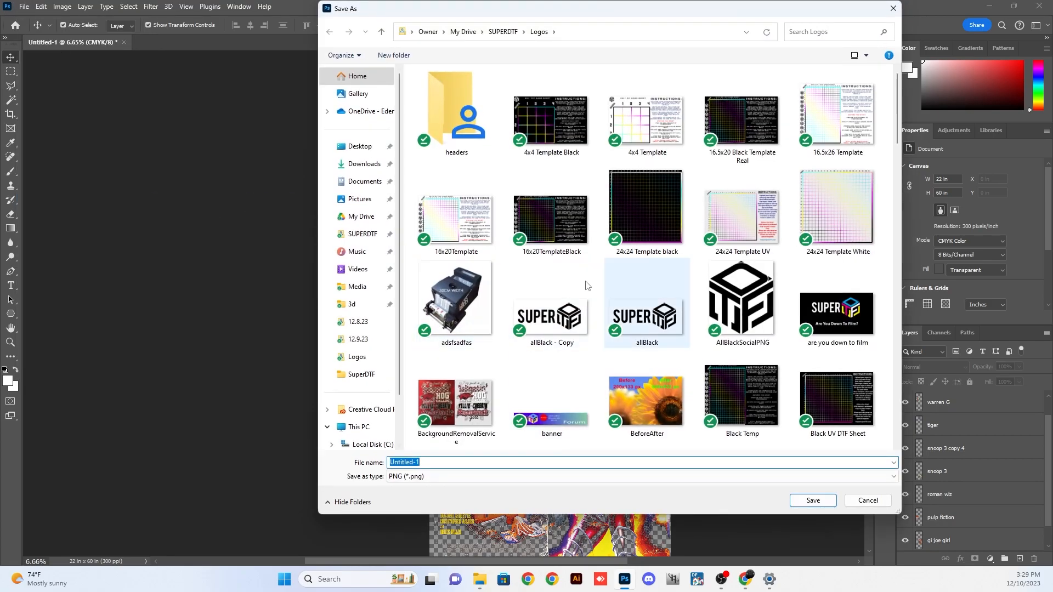
pyautogui.click(502, 32)
pyautogui.scroll(-12, 538, 307)
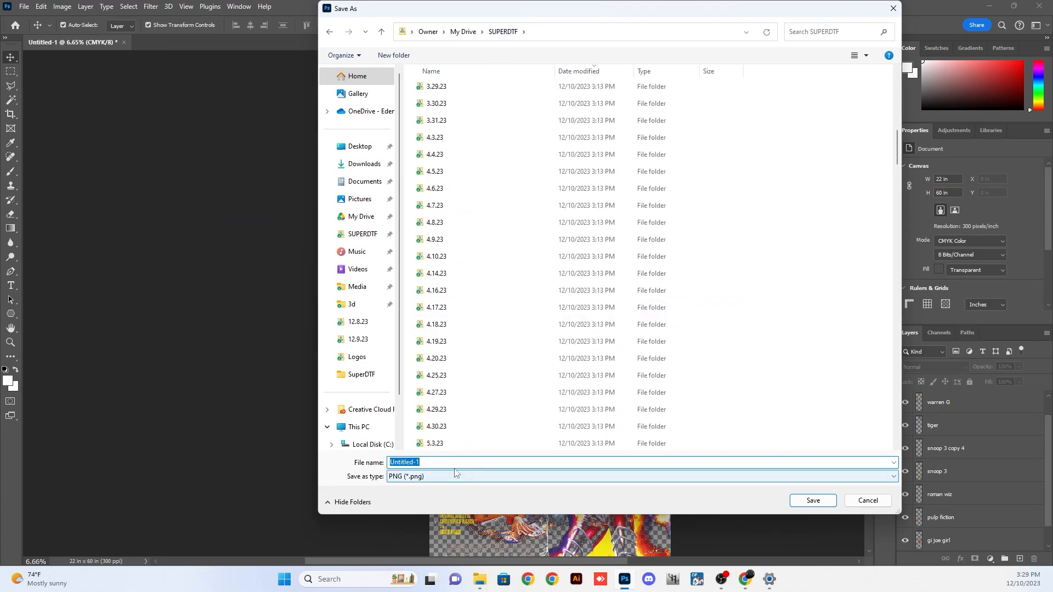
pyautogui.write('E')
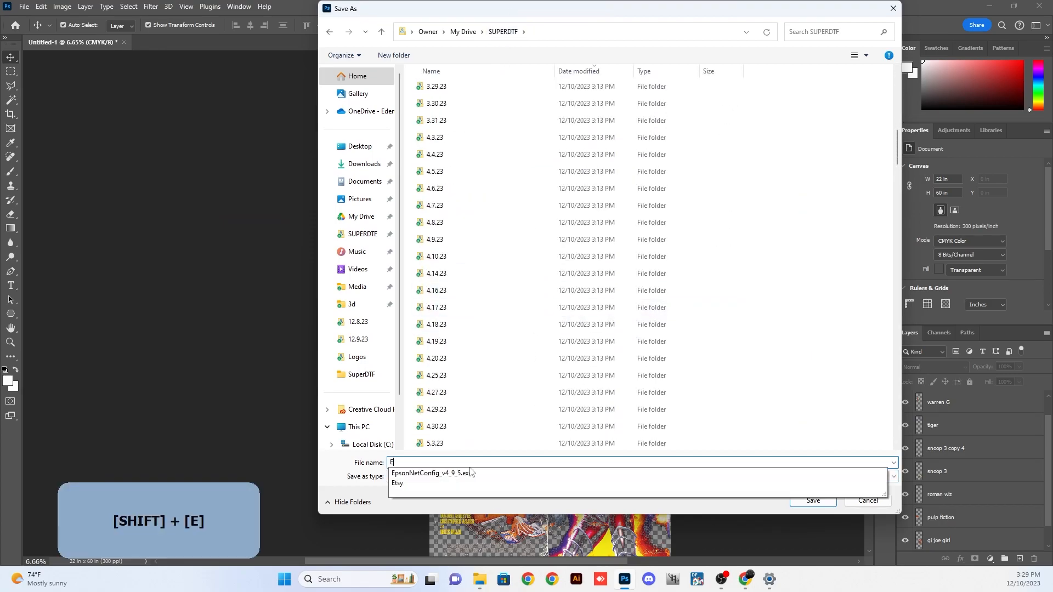
pyautogui.write('xample')
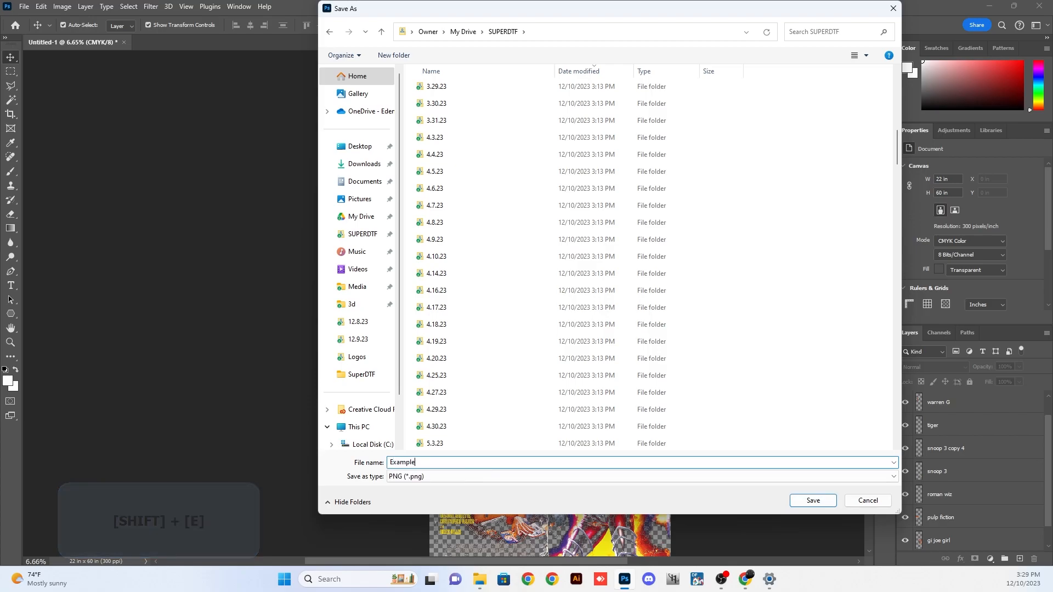
pyautogui.click(802, 501)
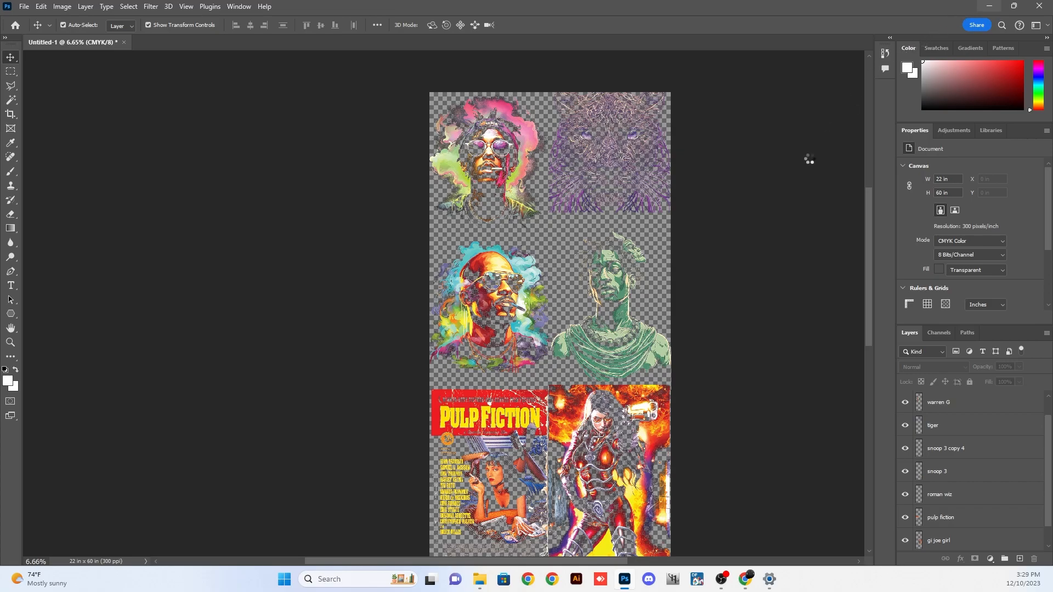
# Switch to the SUPER DTF gang sheet product page in Chrome and open its artwork upload dialog.
pyautogui.moveTo(745, 585)
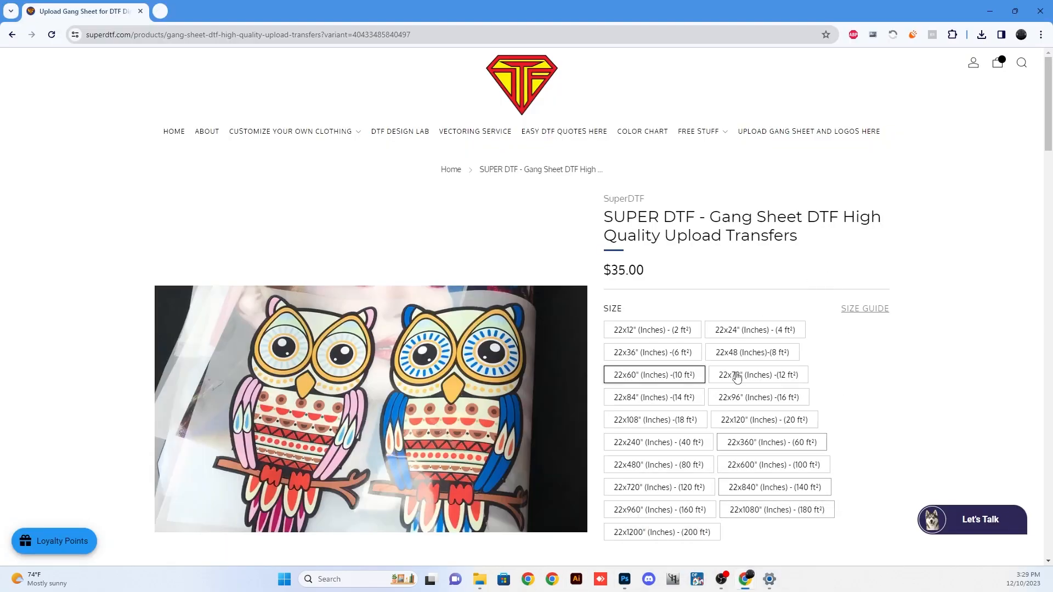
pyautogui.click(795, 513)
pyautogui.scroll(-4, 839, 394)
pyautogui.scroll(4, 854, 376)
pyautogui.scroll(-4, 713, 395)
pyautogui.click(636, 380)
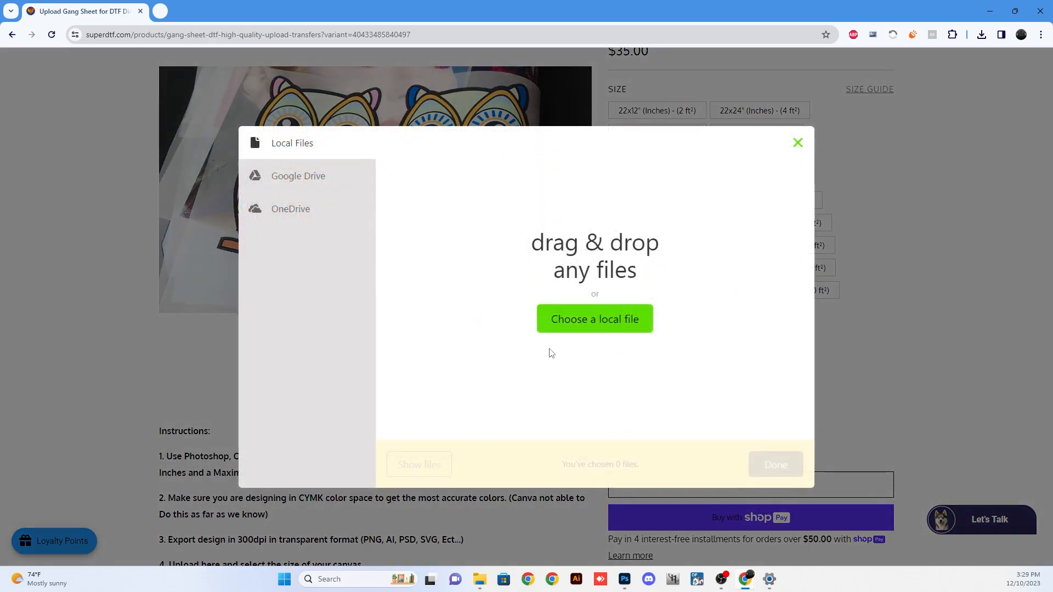
# Choose the local file Example.png from the SUPERDTF folder and add it to the gang sheet order.
pyautogui.click(602, 320)
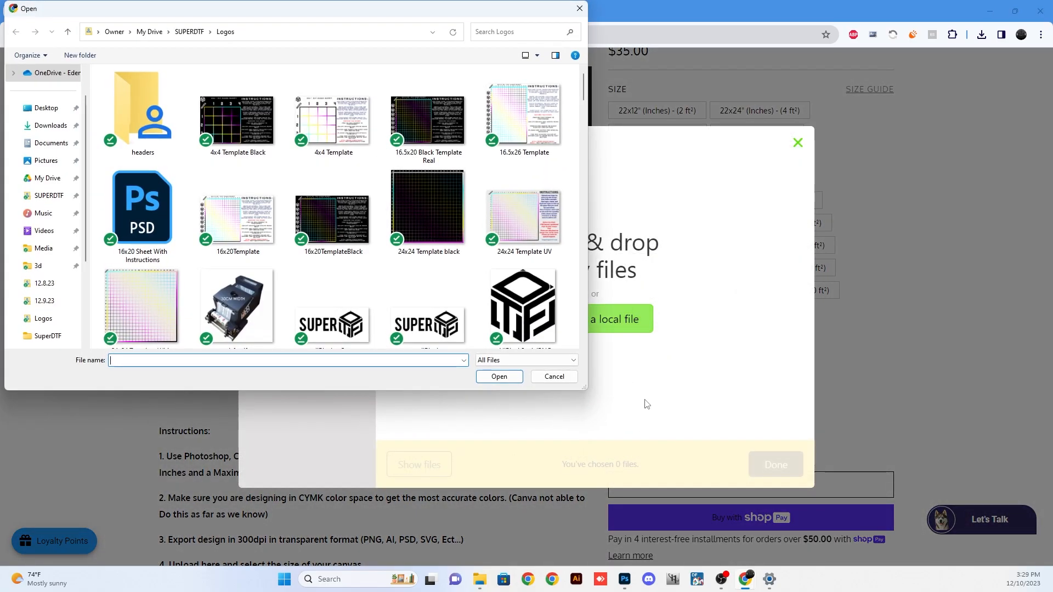
pyautogui.click(189, 31)
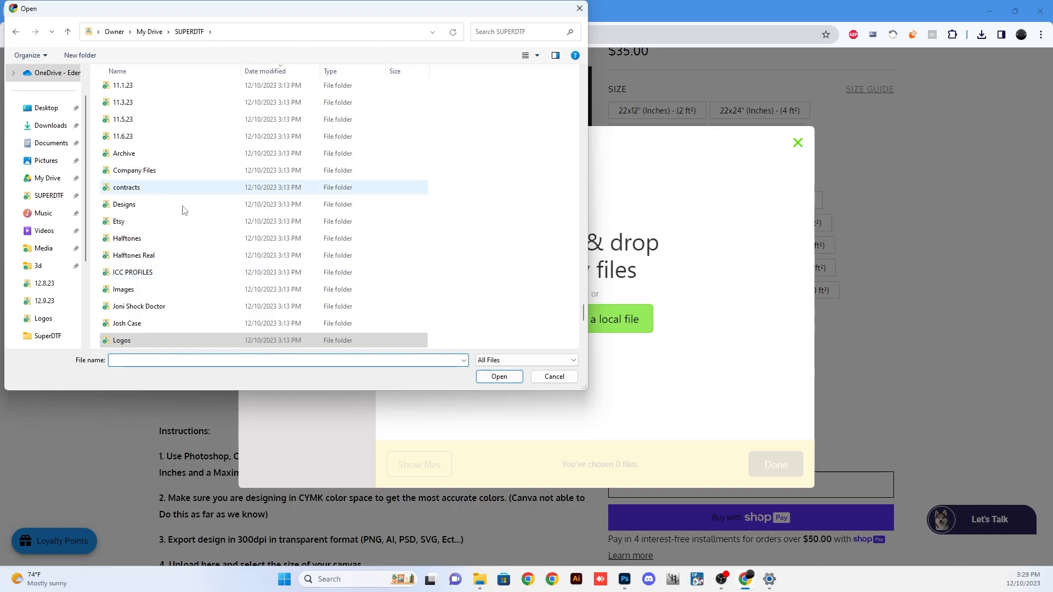
pyautogui.scroll(15, 187, 214)
pyautogui.doubleClick(155, 88)
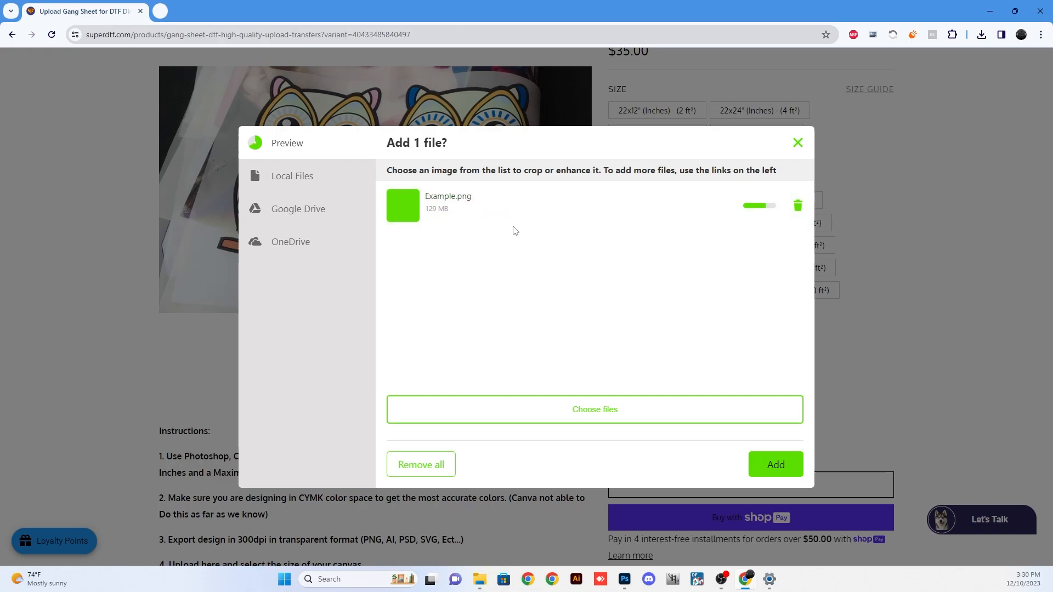
pyautogui.click(769, 471)
# Examine the product page's upload instructions, accepted transparent file formats and order options.
pyautogui.scroll(5, 631, 331)
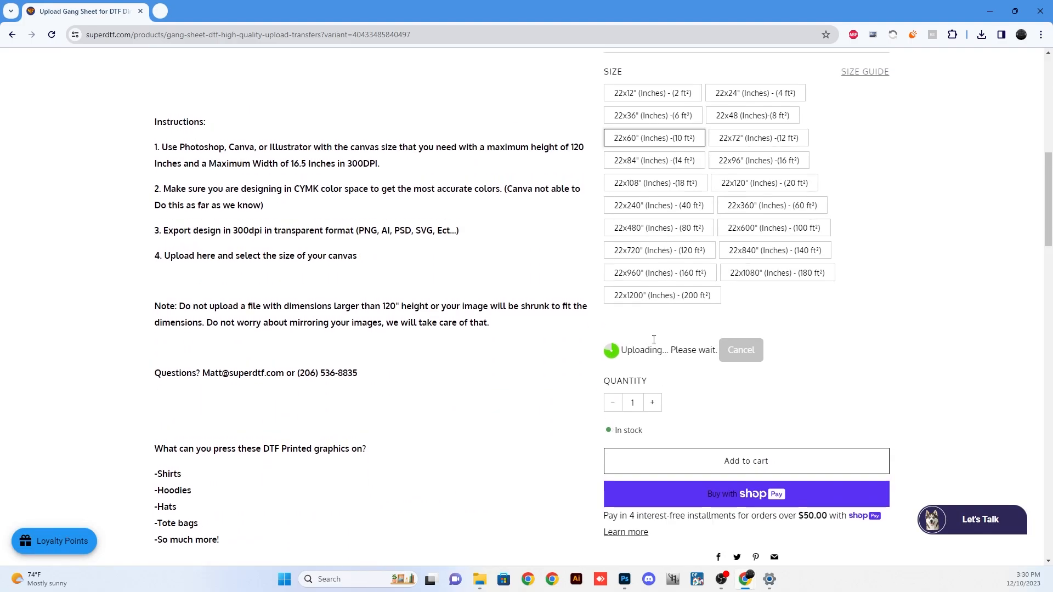
pyautogui.scroll(-10, 514, 345)
pyautogui.scroll(5, 262, 346)
pyautogui.scroll(7, 261, 346)
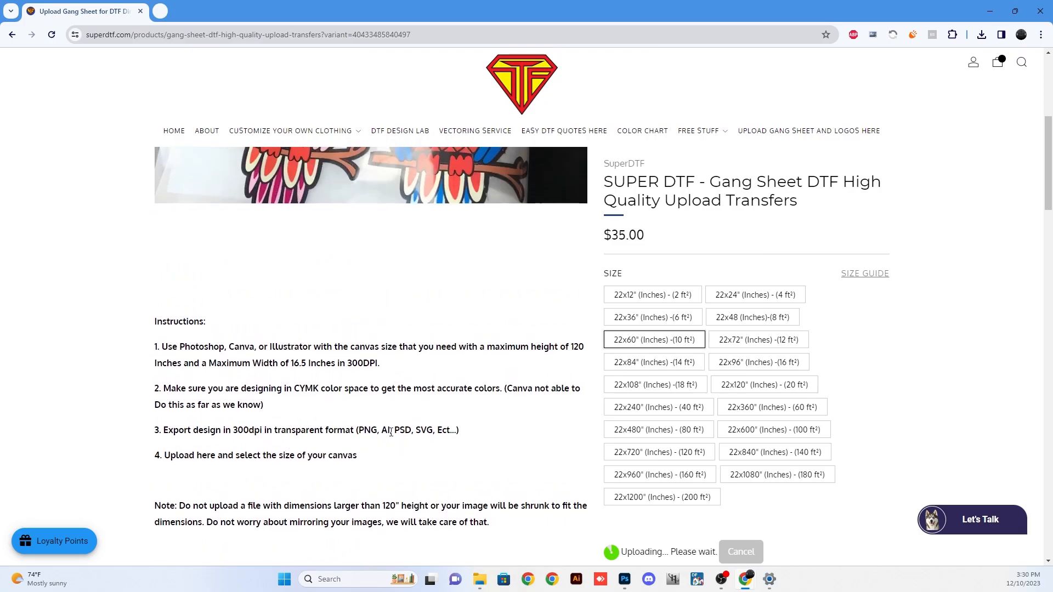
pyautogui.doubleClick(397, 431)
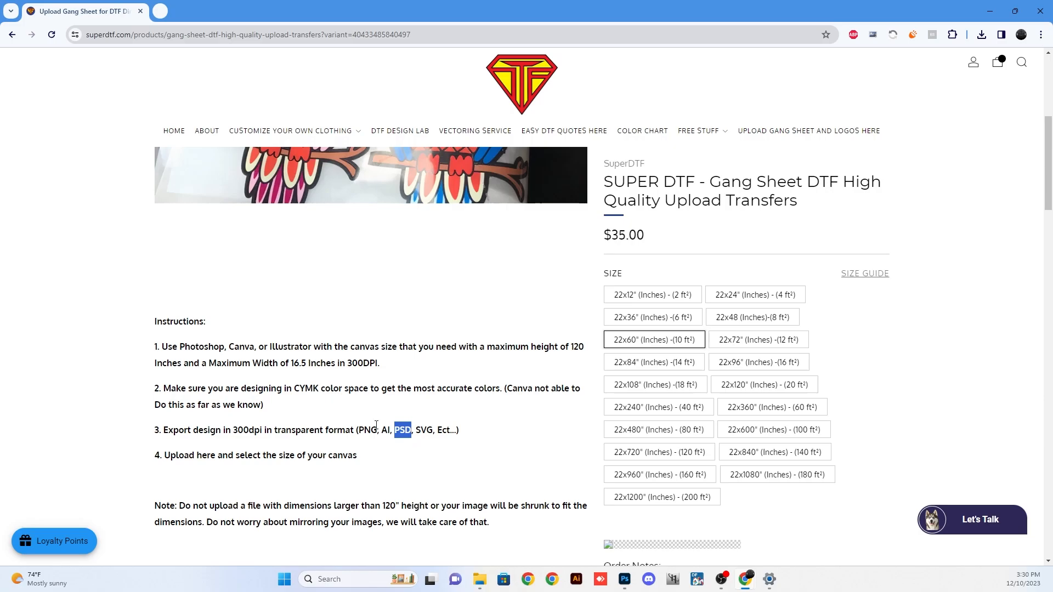
pyautogui.moveTo(382, 432); pyautogui.dragTo(437, 431)
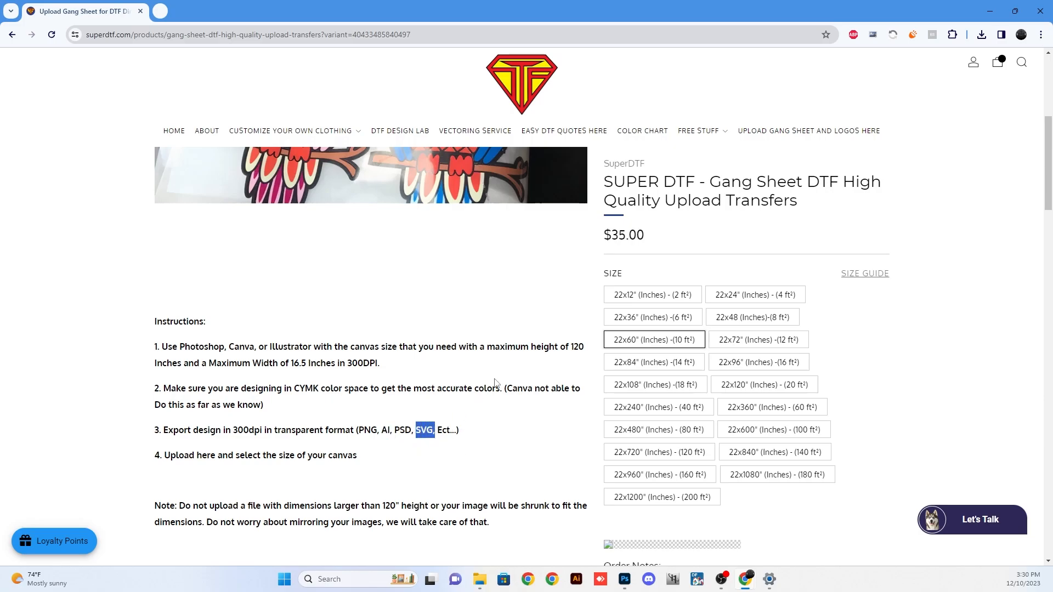
pyautogui.scroll(-4, 502, 390)
pyautogui.scroll(8, 551, 391)
pyautogui.scroll(1, 551, 390)
pyautogui.scroll(-3, 559, 389)
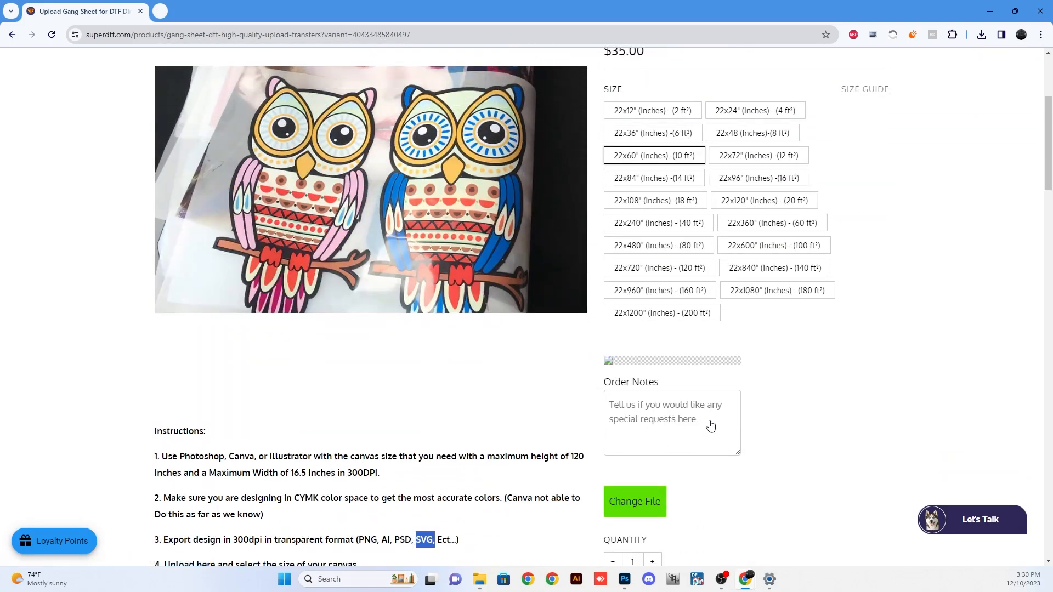
pyautogui.scroll(-4, 713, 418)
# Select the 22x60 inch (10 ft²) size, add the gang sheet to the cart, and close the cart.
pyautogui.scroll(6, 722, 380)
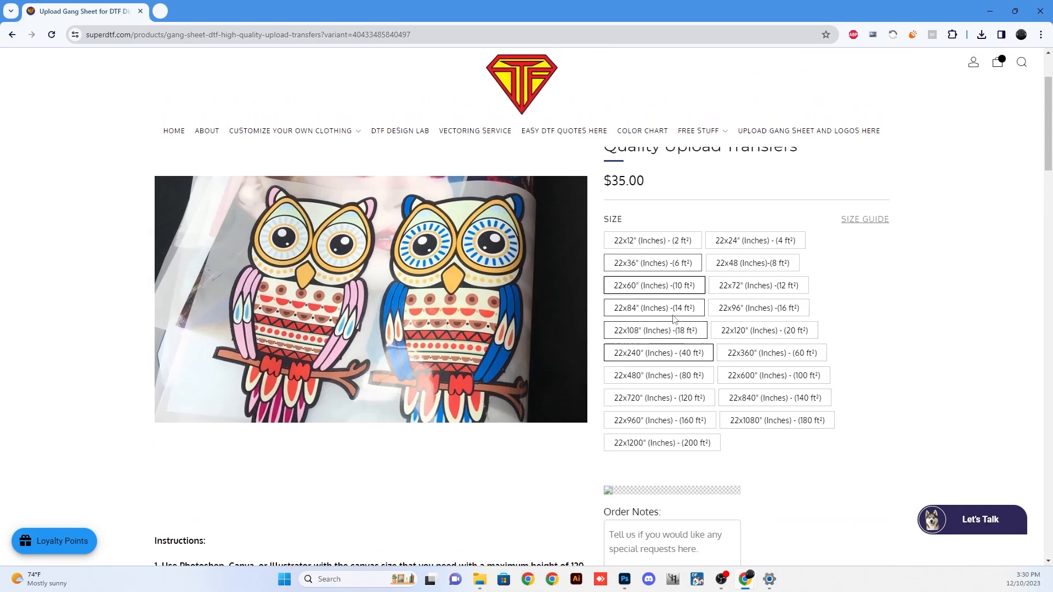
pyautogui.click(658, 286)
pyautogui.scroll(-6, 653, 291)
pyautogui.click(725, 422)
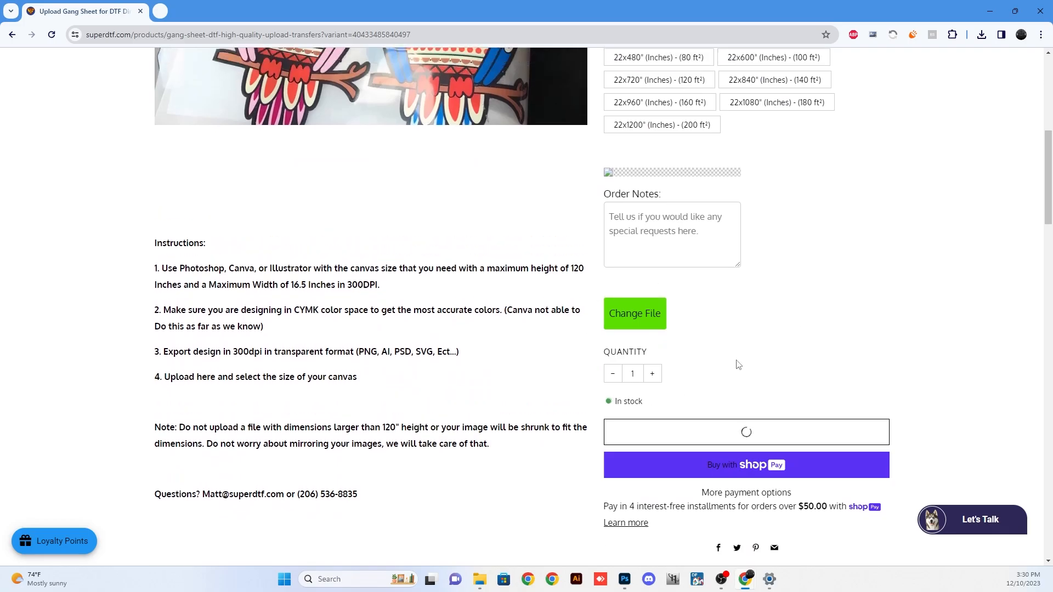
pyautogui.scroll(-8, 793, 407)
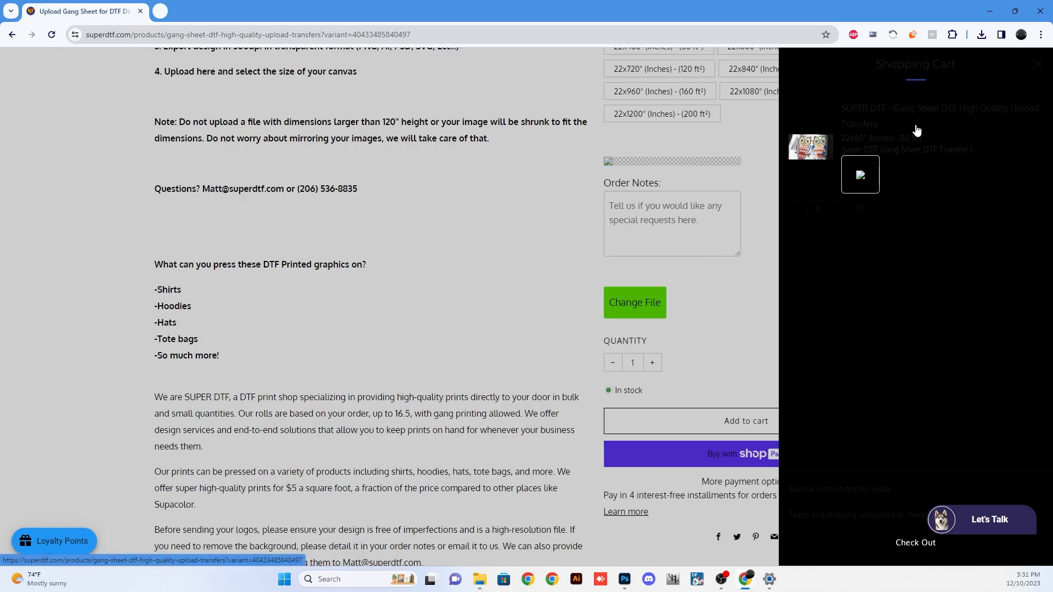
pyautogui.click(700, 377)
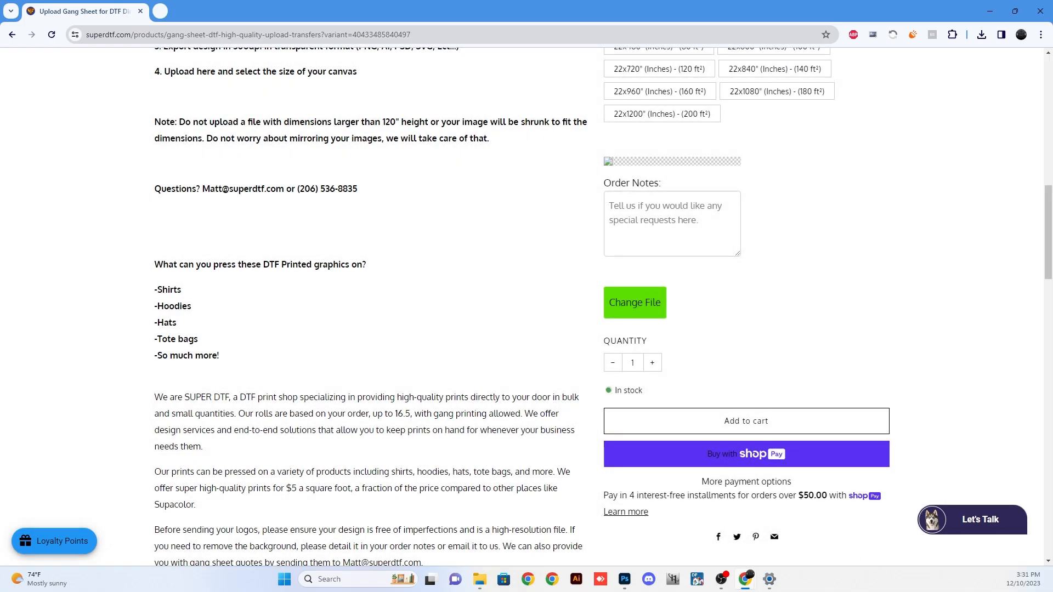